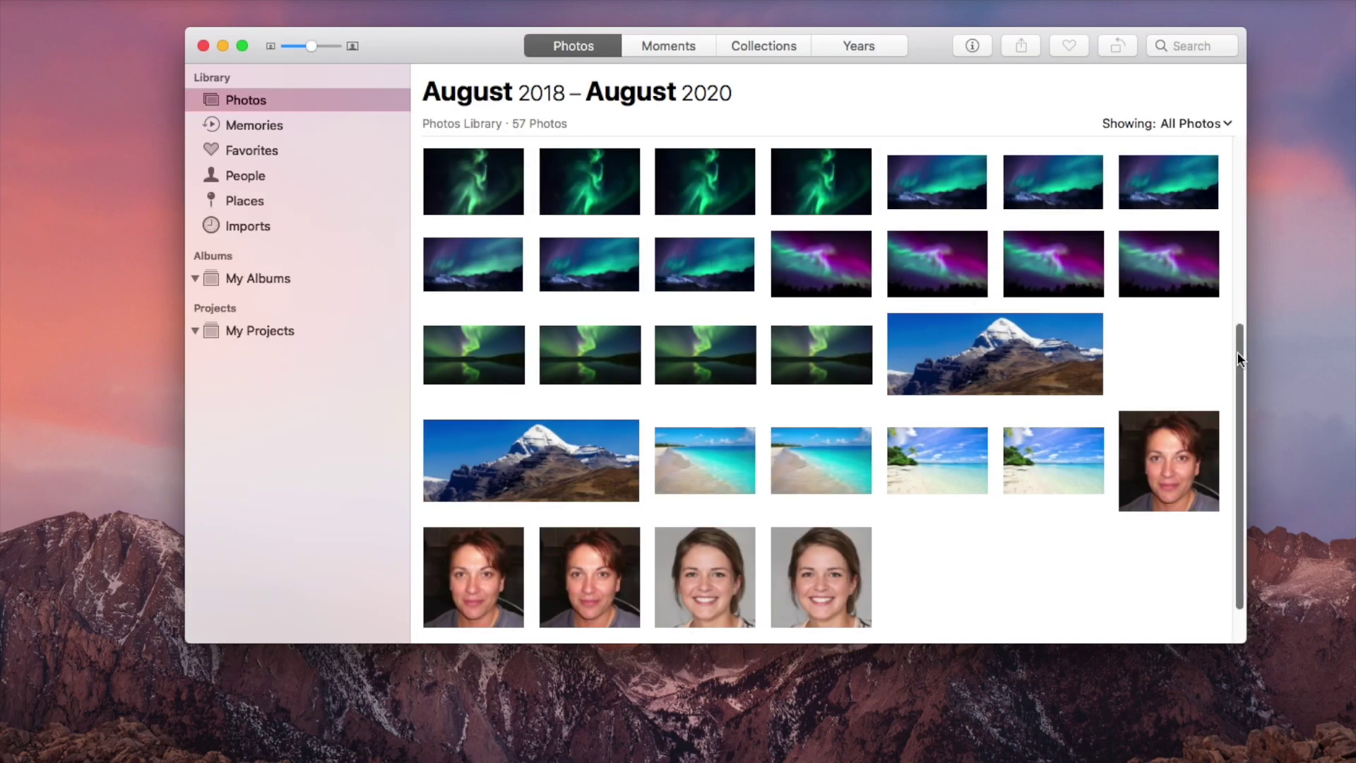
- Scroll through the 57-photo Photos library of repeated shots
{"action": "left_click_drag", "start_coordinate": [1238, 352], "coordinate": [1235, 155]}
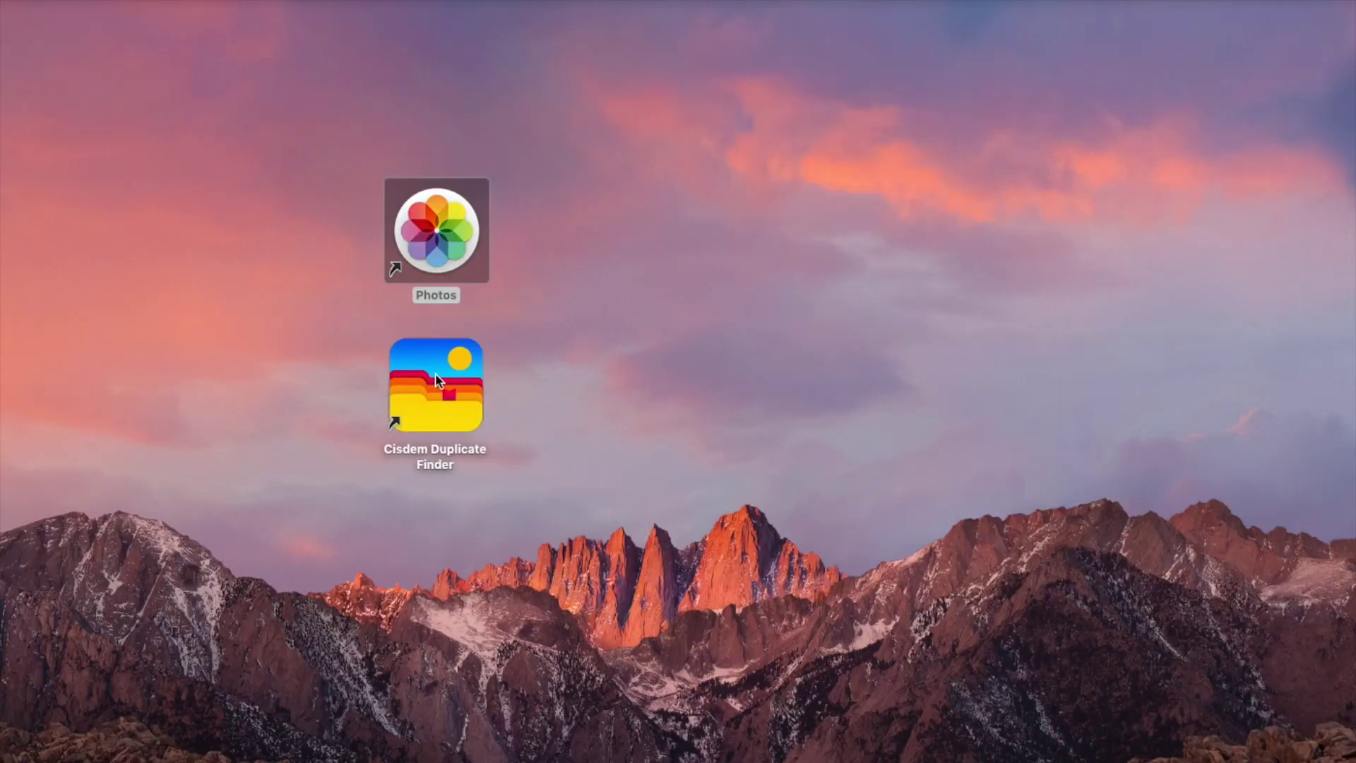
- Launch Cisdem Duplicate Finder and review its preferences: File Content scanning, Move to Trash, 70% similarity
{"action": "left_click", "coordinate": [436, 378]}
{"action": "double_click", "coordinate": [436, 379]}
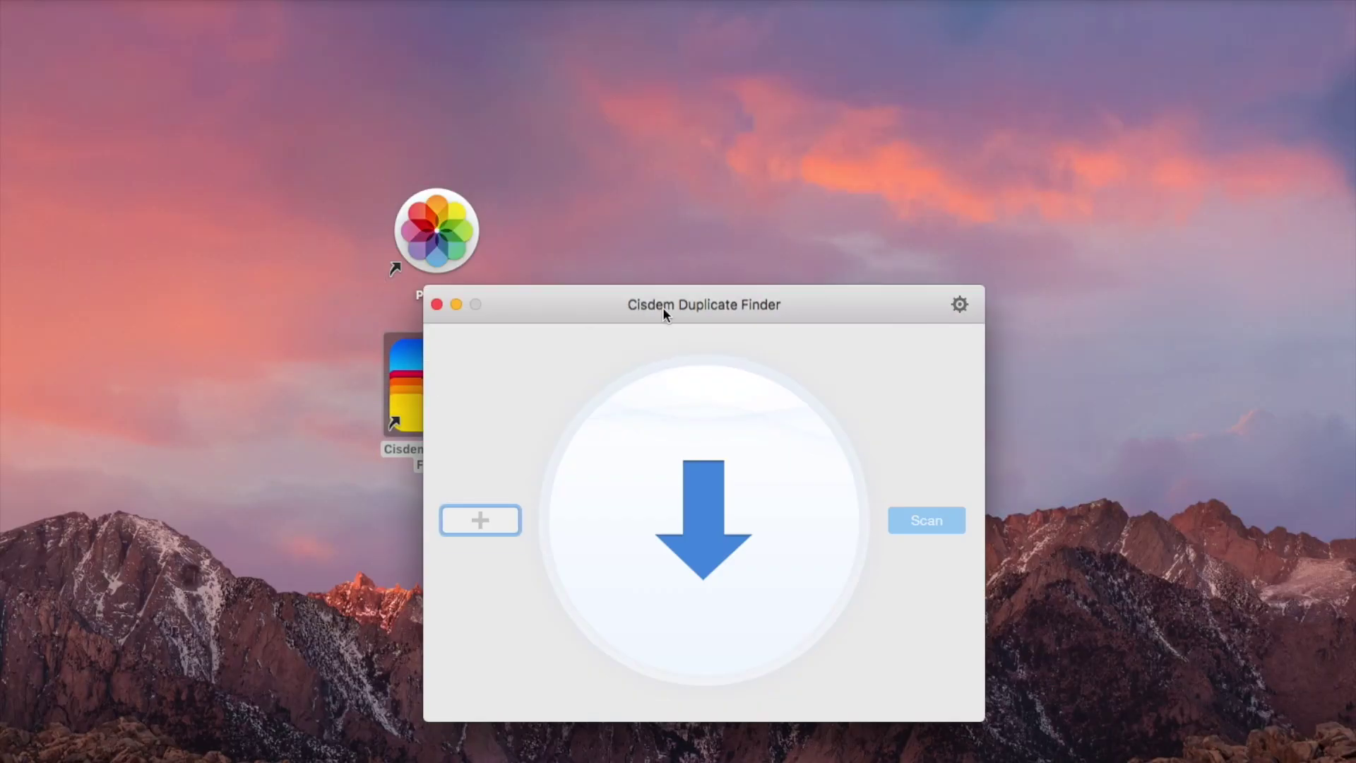
{"action": "left_click_drag", "start_coordinate": [663, 307], "coordinate": [628, 125]}
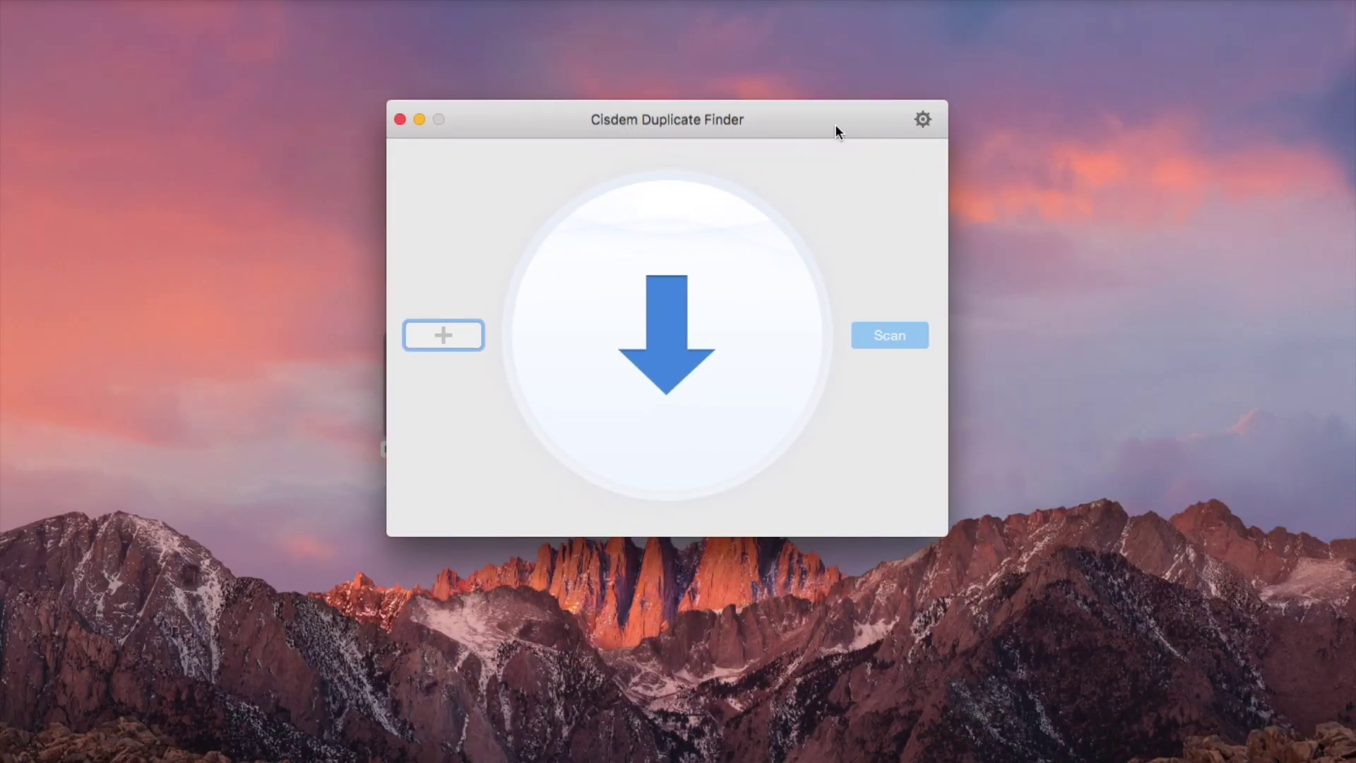
{"action": "left_click", "coordinate": [922, 119]}
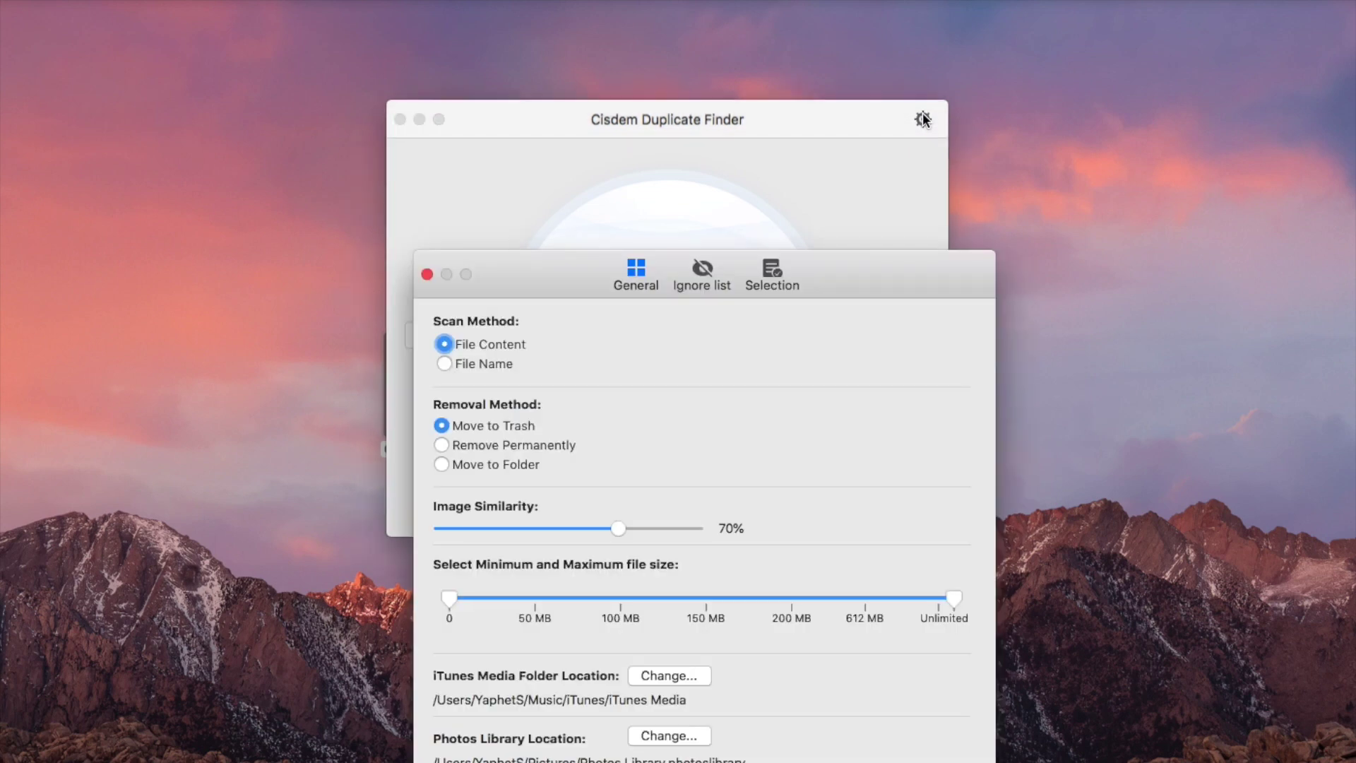
{"action": "left_click_drag", "start_coordinate": [823, 275], "coordinate": [819, 160]}
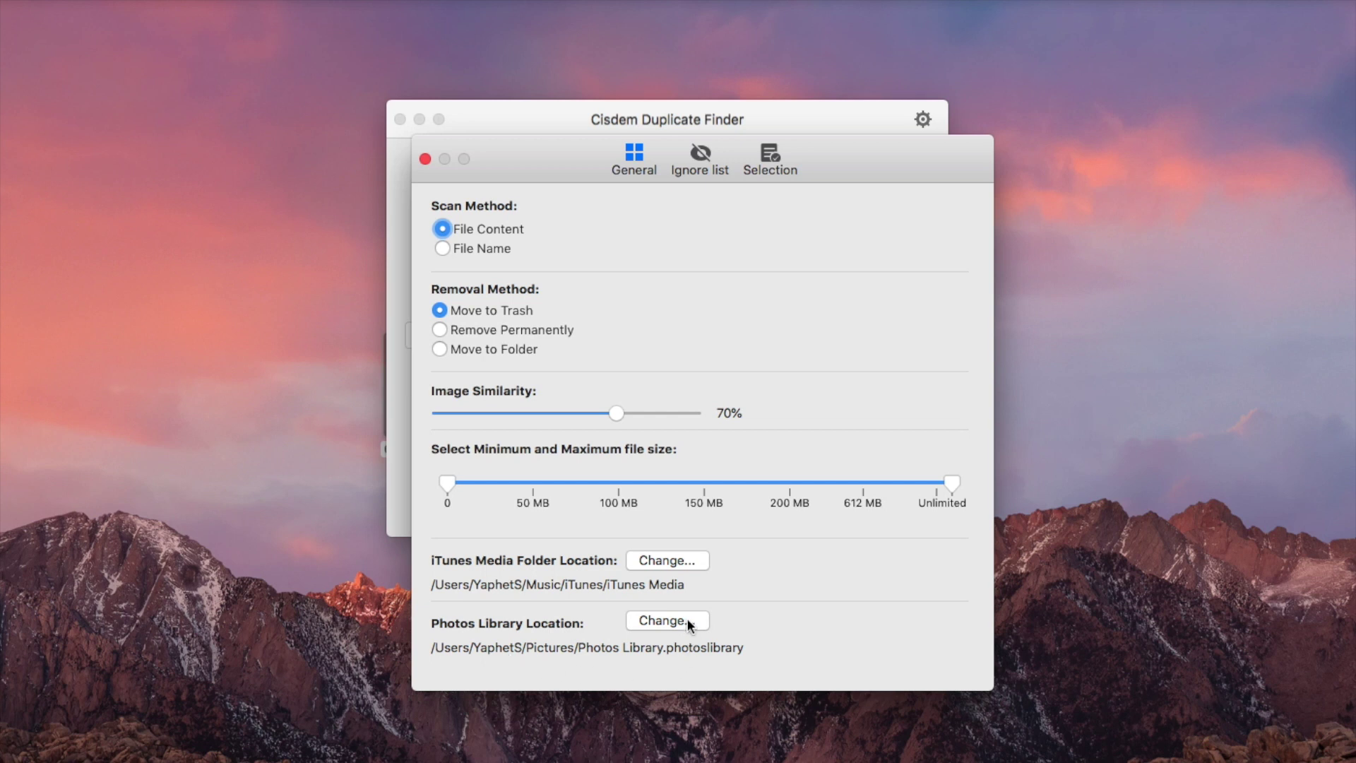
- Add Pictures > Photos Library as the scan source and start scanning, allowing Photos to open
{"action": "left_click", "coordinate": [425, 159]}
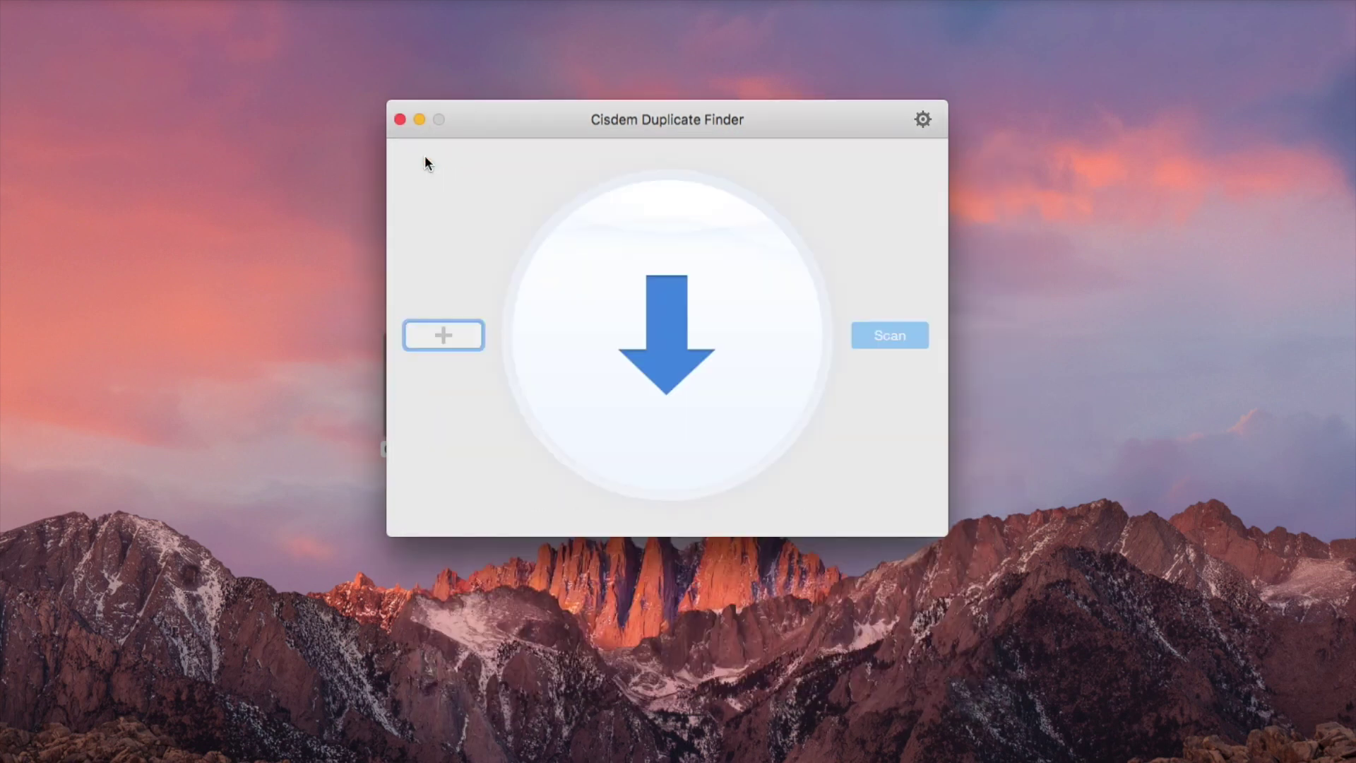
{"action": "left_click", "coordinate": [461, 332]}
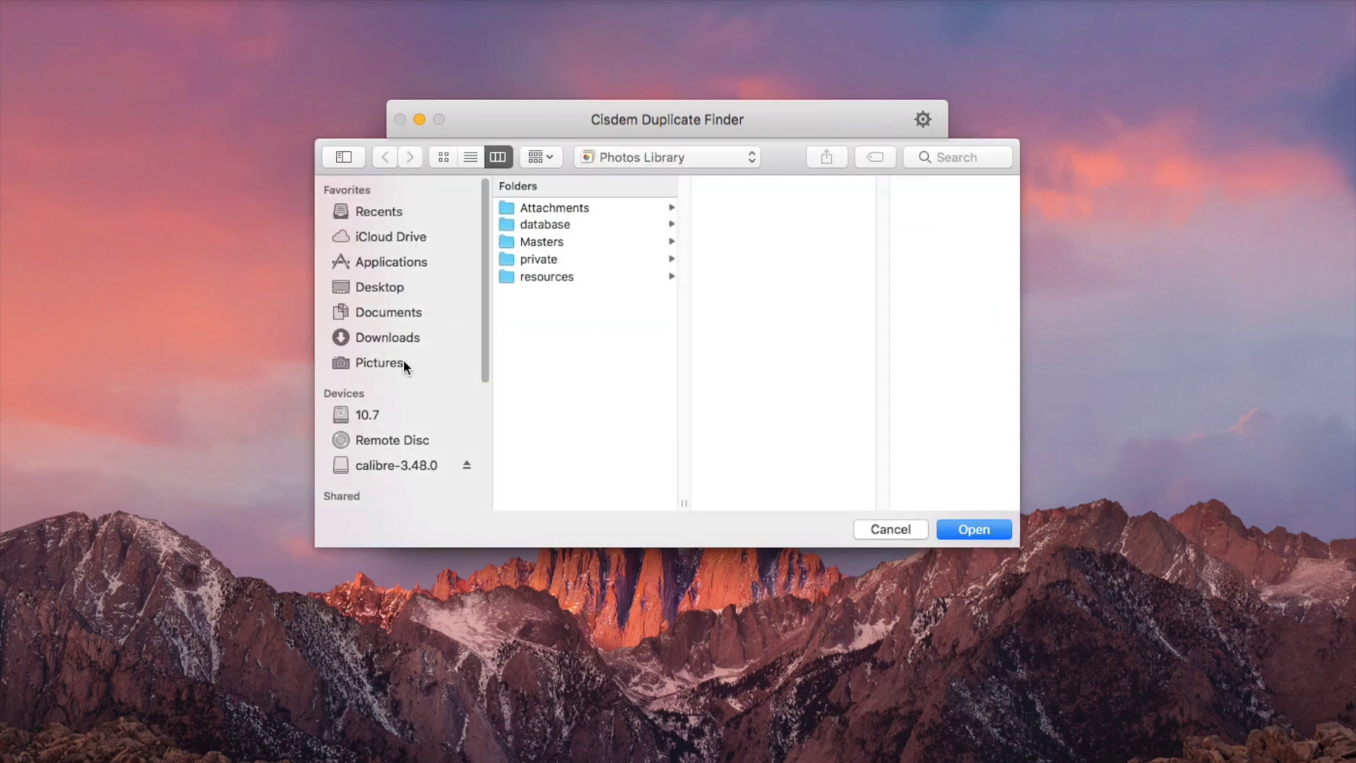
{"action": "left_click", "coordinate": [388, 362]}
{"action": "left_click_drag", "start_coordinate": [682, 364], "coordinate": [683, 524]}
{"action": "left_click", "coordinate": [591, 466]}
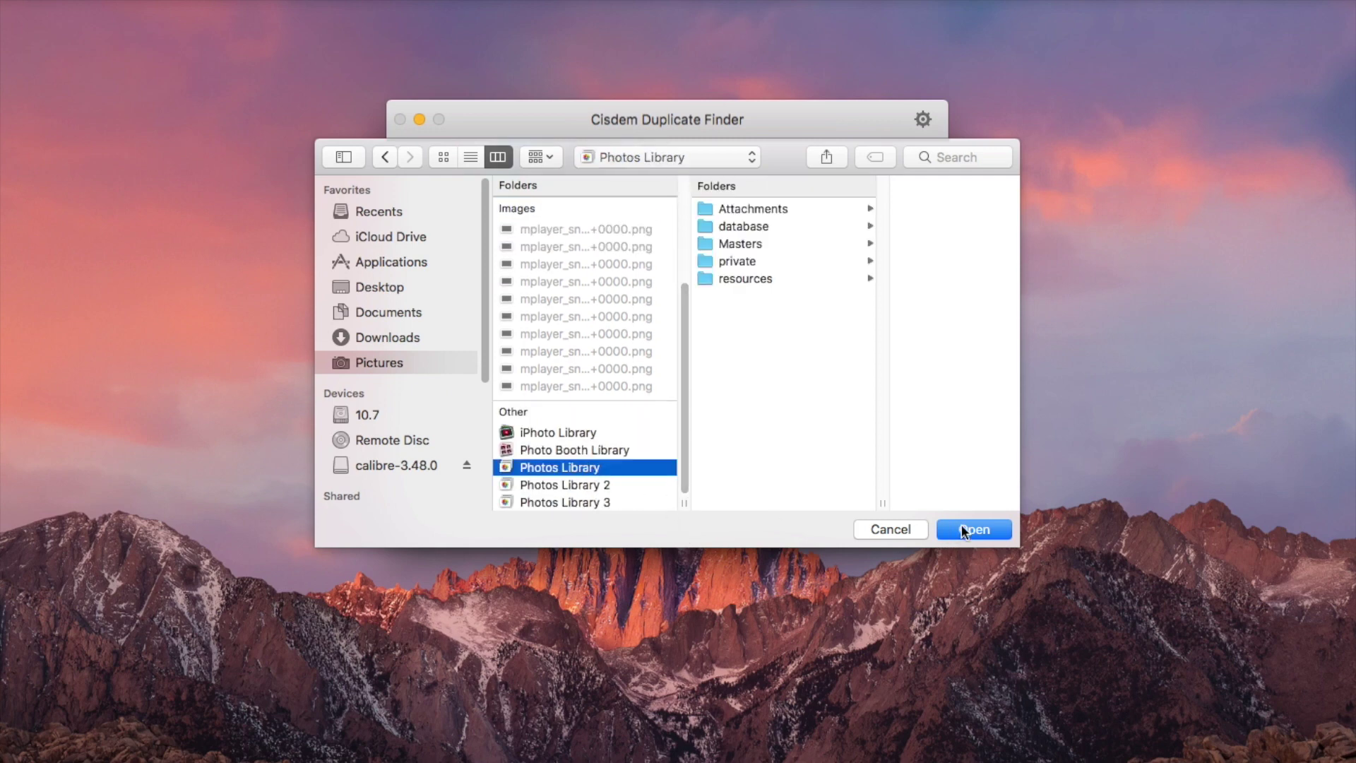
{"action": "left_click", "coordinate": [962, 530]}
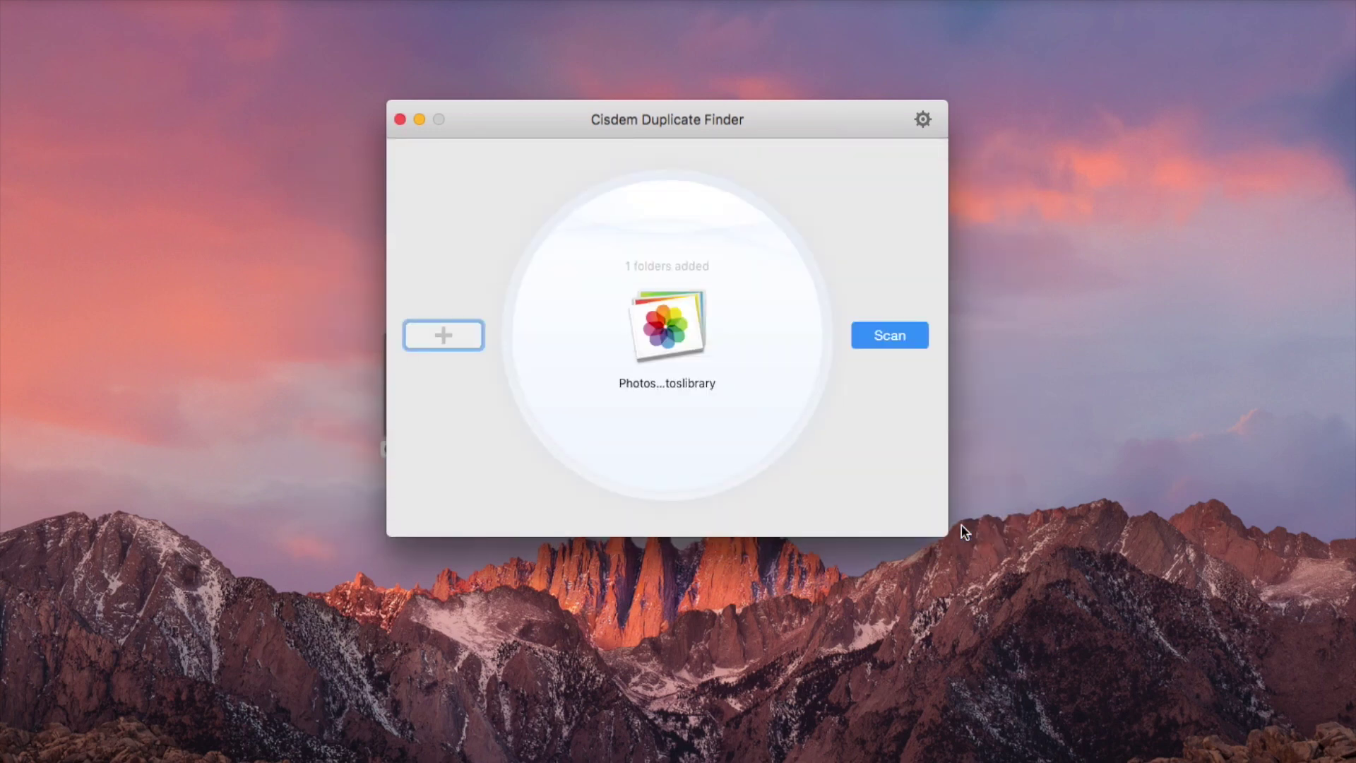
{"action": "left_click", "coordinate": [889, 336]}
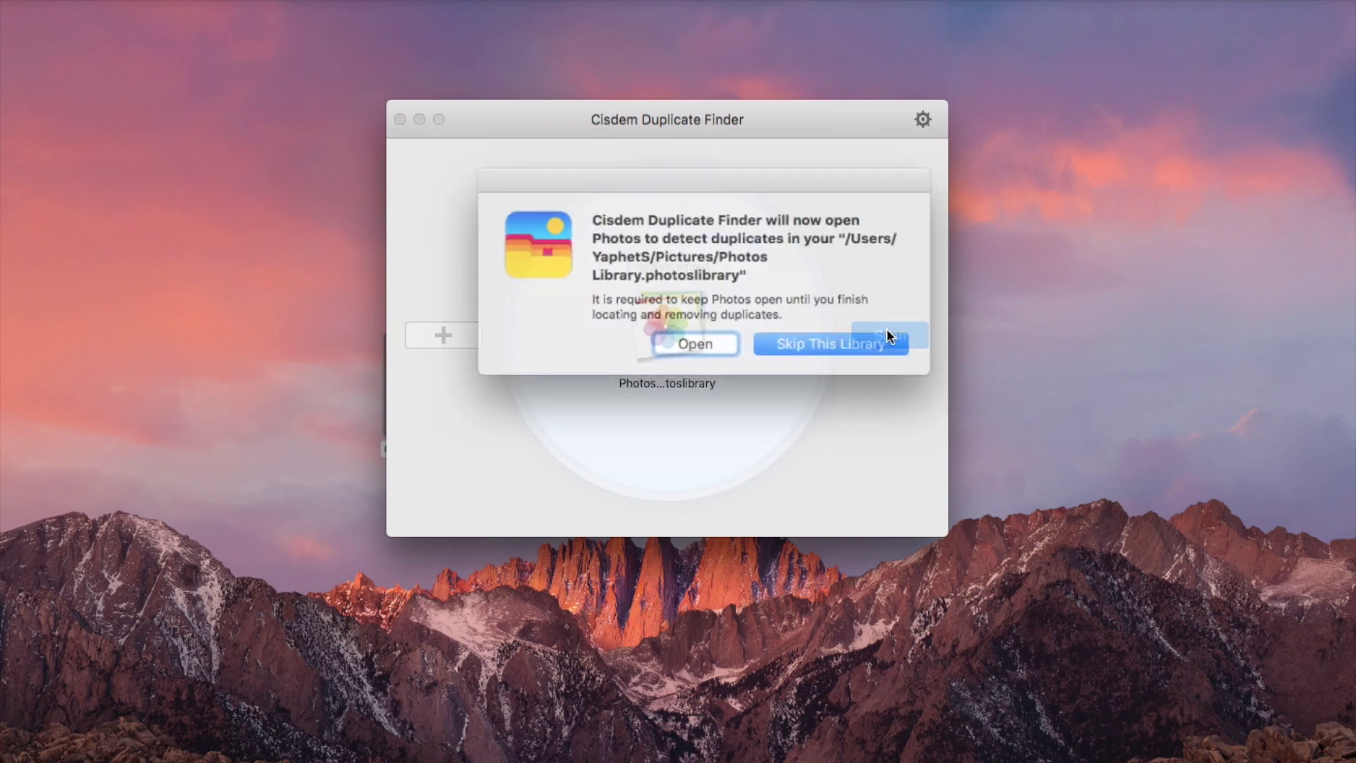
{"action": "left_click", "coordinate": [682, 338]}
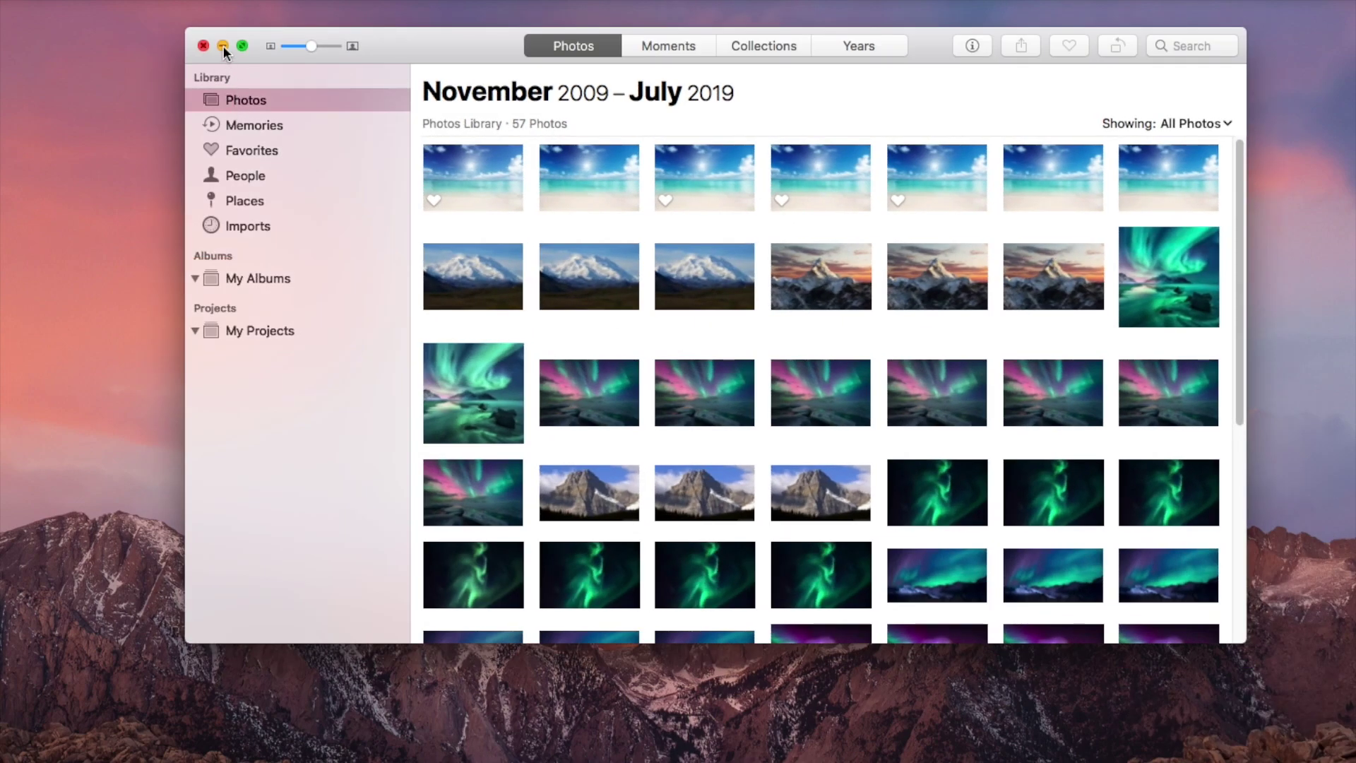
- Minimize the Photos window while the library scan finishes
{"action": "left_click", "coordinate": [223, 45]}
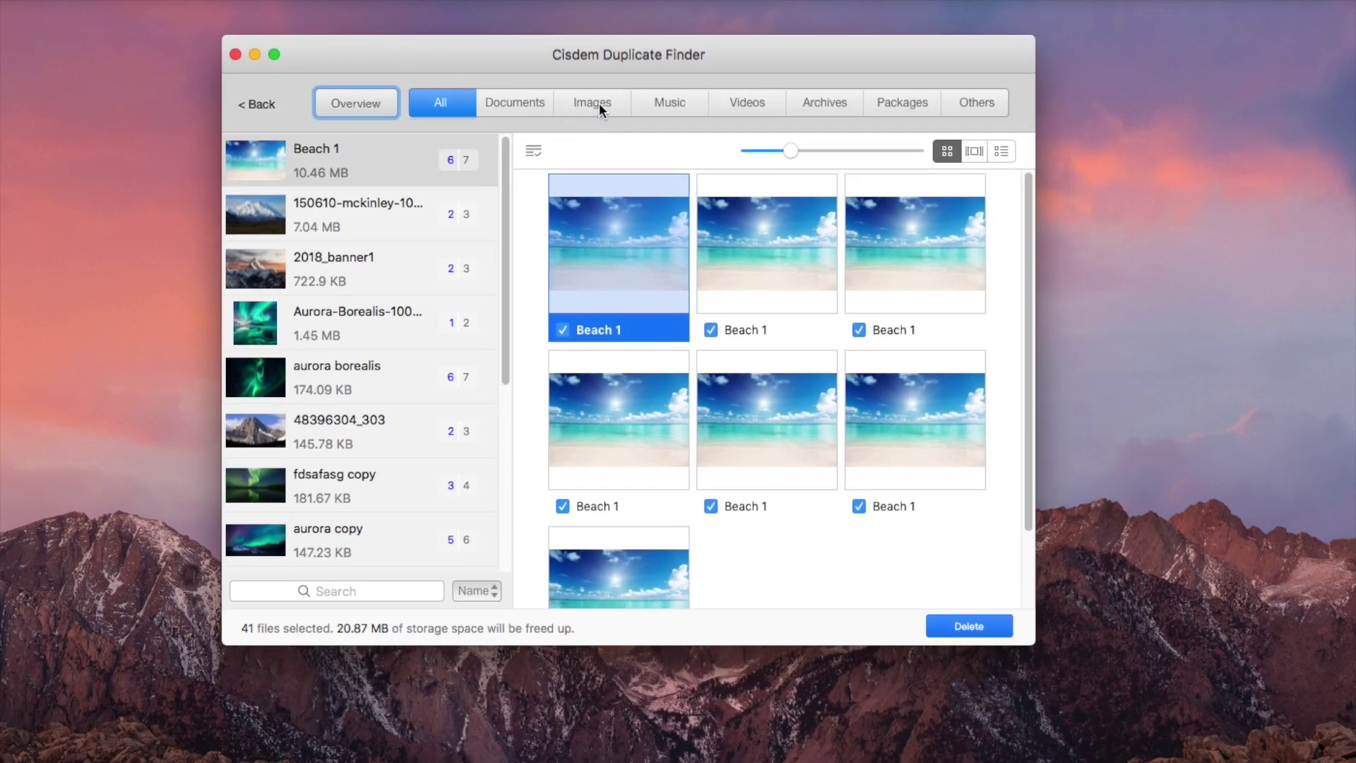
- Filter results to Images, enlarge the window, and browse the mckinley, 2018_banner1, aurora and 48396304_303 groups
{"action": "left_click", "coordinate": [600, 103]}
{"action": "double_click", "coordinate": [1021, 40]}
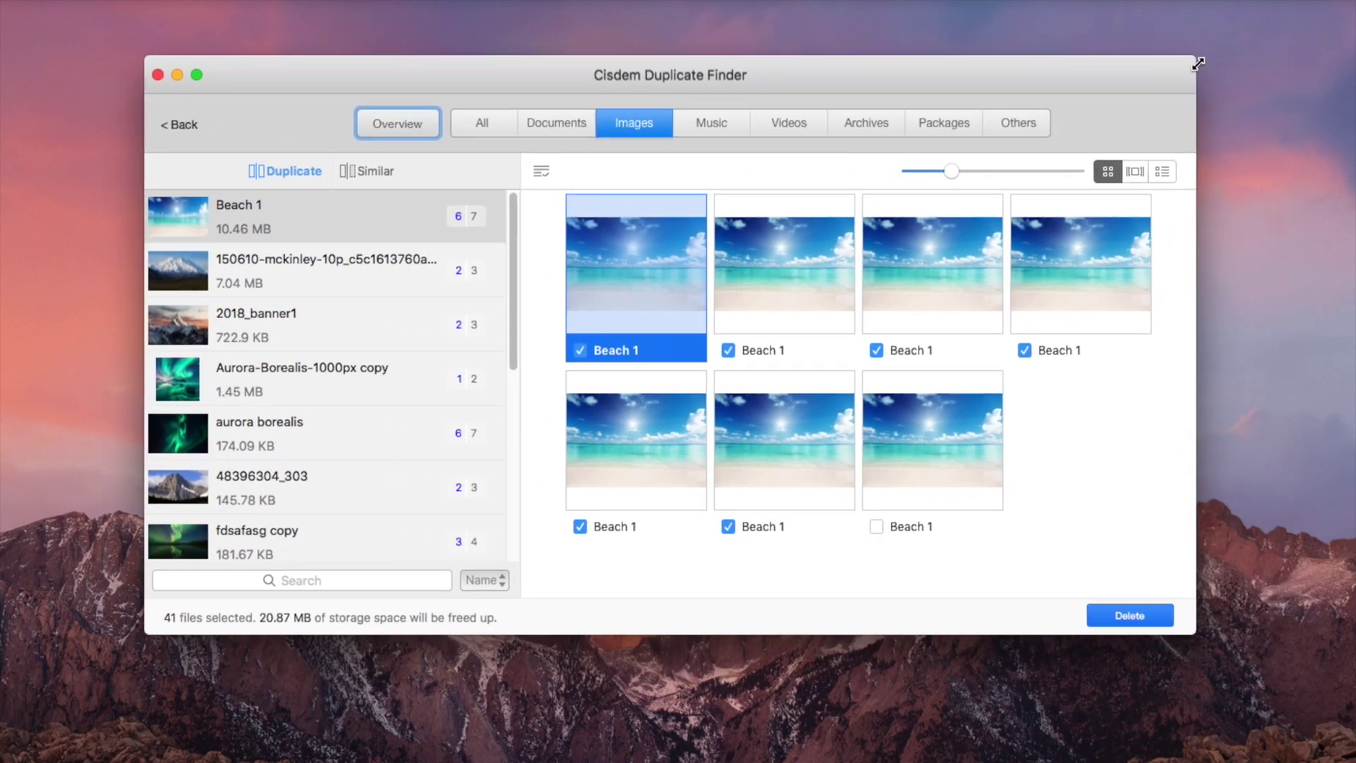
{"action": "left_click_drag", "start_coordinate": [1194, 61], "coordinate": [1260, 42]}
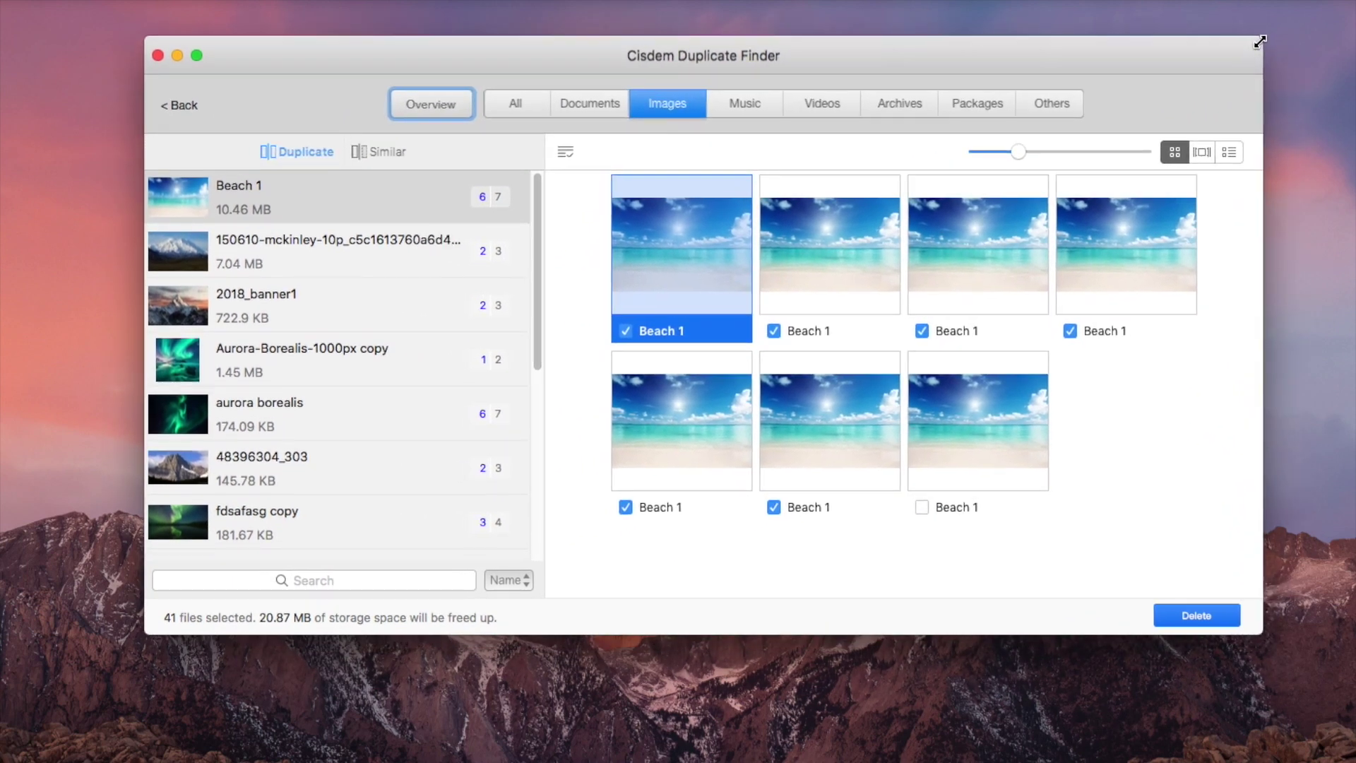
{"action": "left_click", "coordinate": [393, 244]}
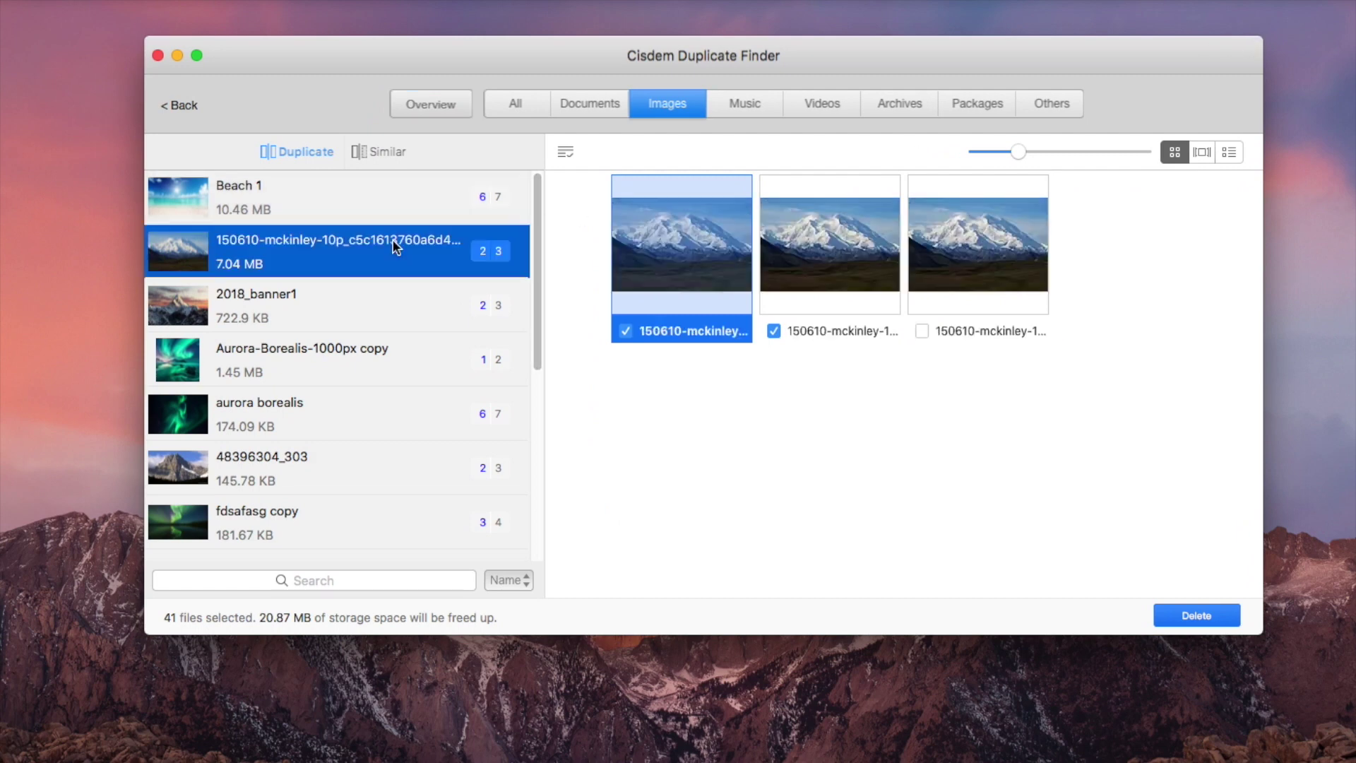
{"action": "left_click", "coordinate": [351, 321]}
{"action": "left_click", "coordinate": [350, 346]}
{"action": "left_click", "coordinate": [324, 411]}
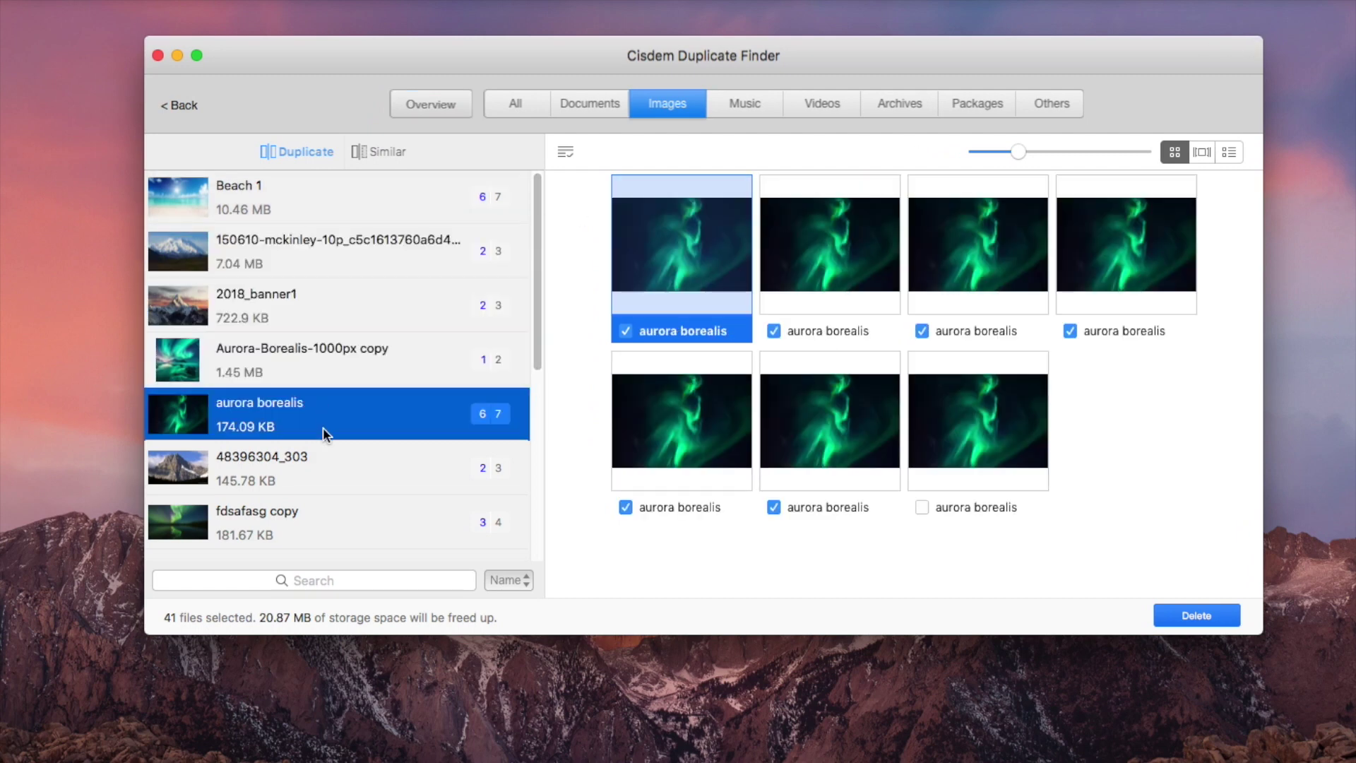
{"action": "left_click", "coordinate": [323, 462]}
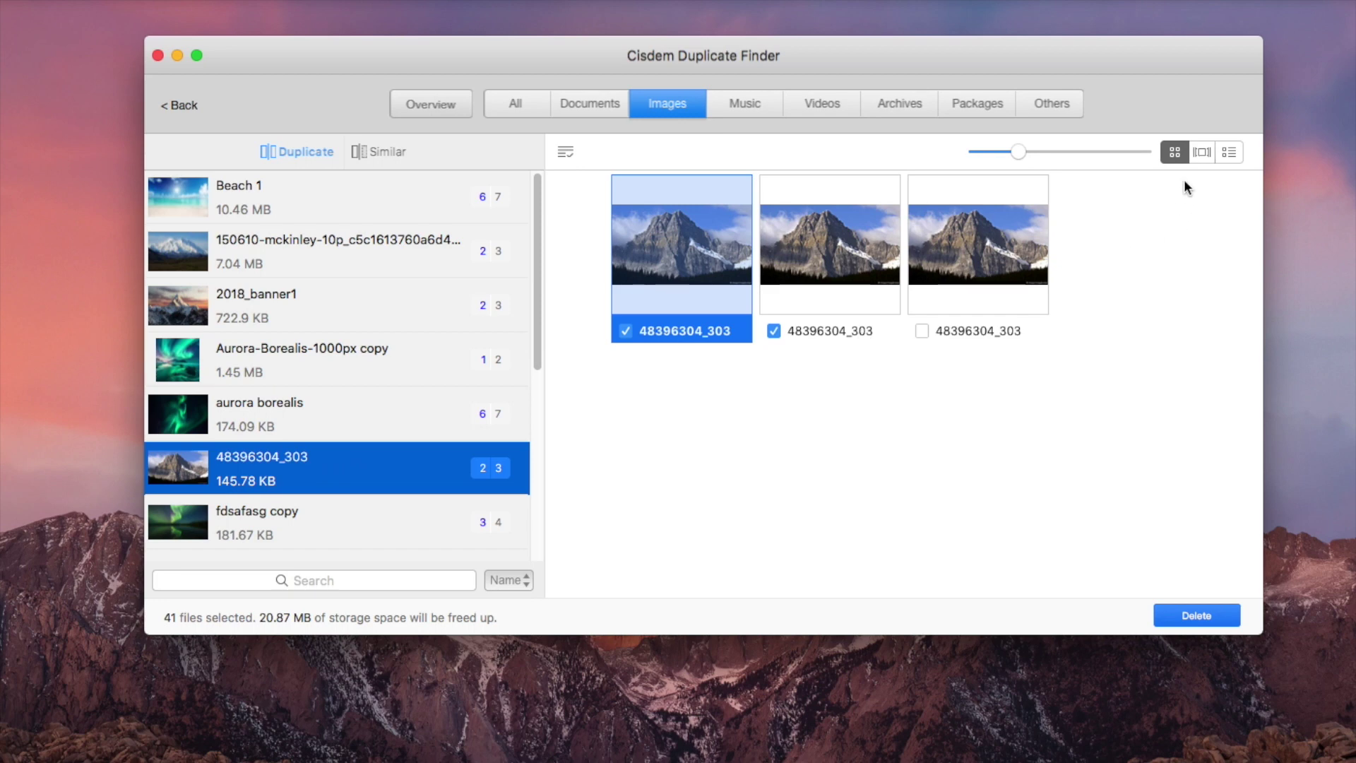
- Try filmstrip and list views, then return to the grid with thumbnails three per row
{"action": "left_click", "coordinate": [1204, 154]}
{"action": "left_click", "coordinate": [1227, 152]}
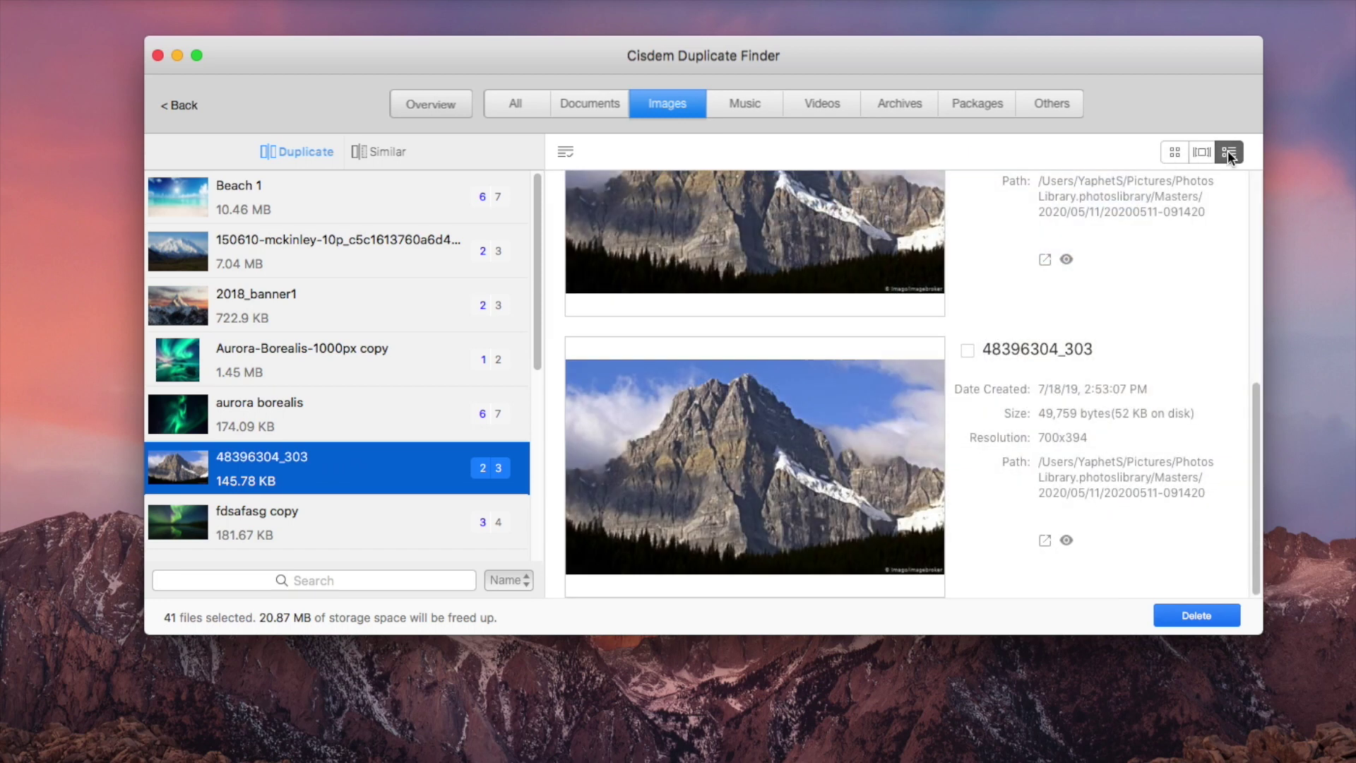
{"action": "left_click", "coordinate": [1176, 154]}
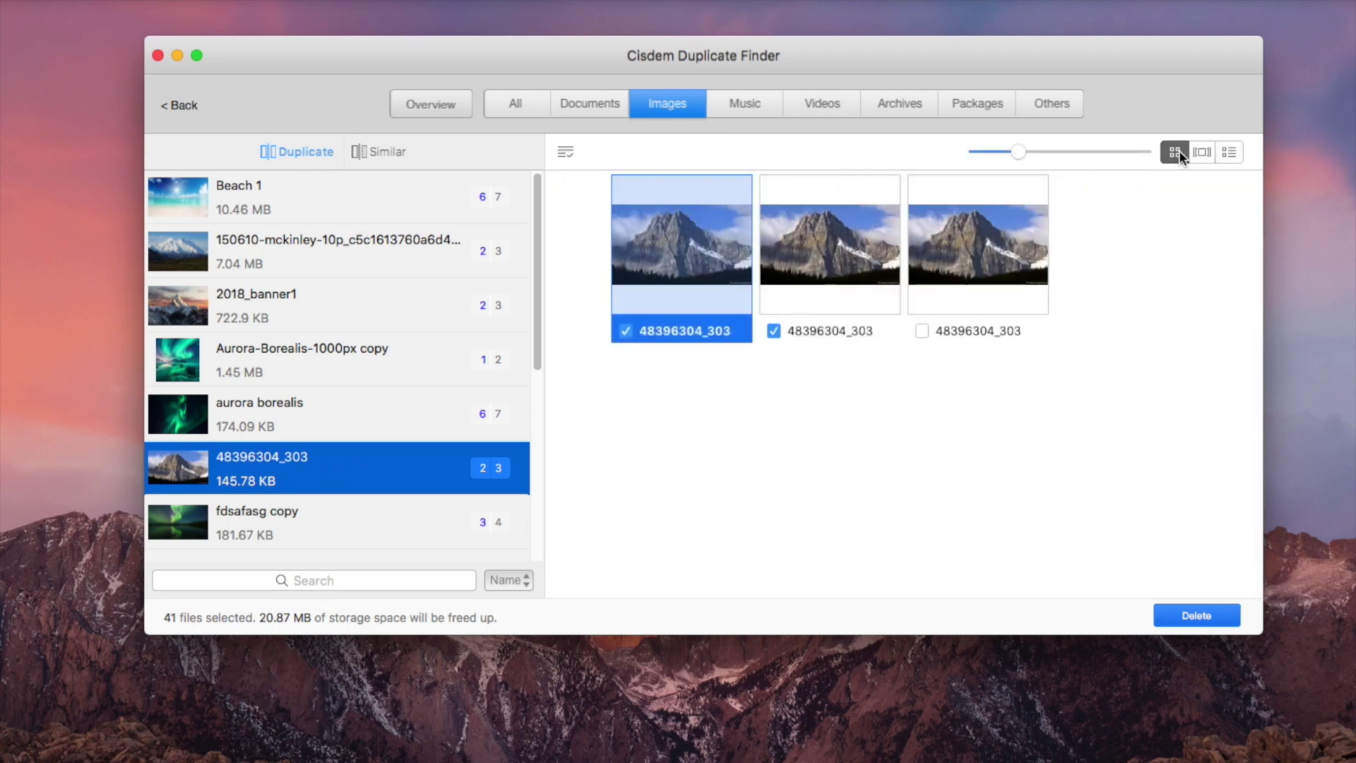
{"action": "left_click", "coordinate": [1081, 152]}
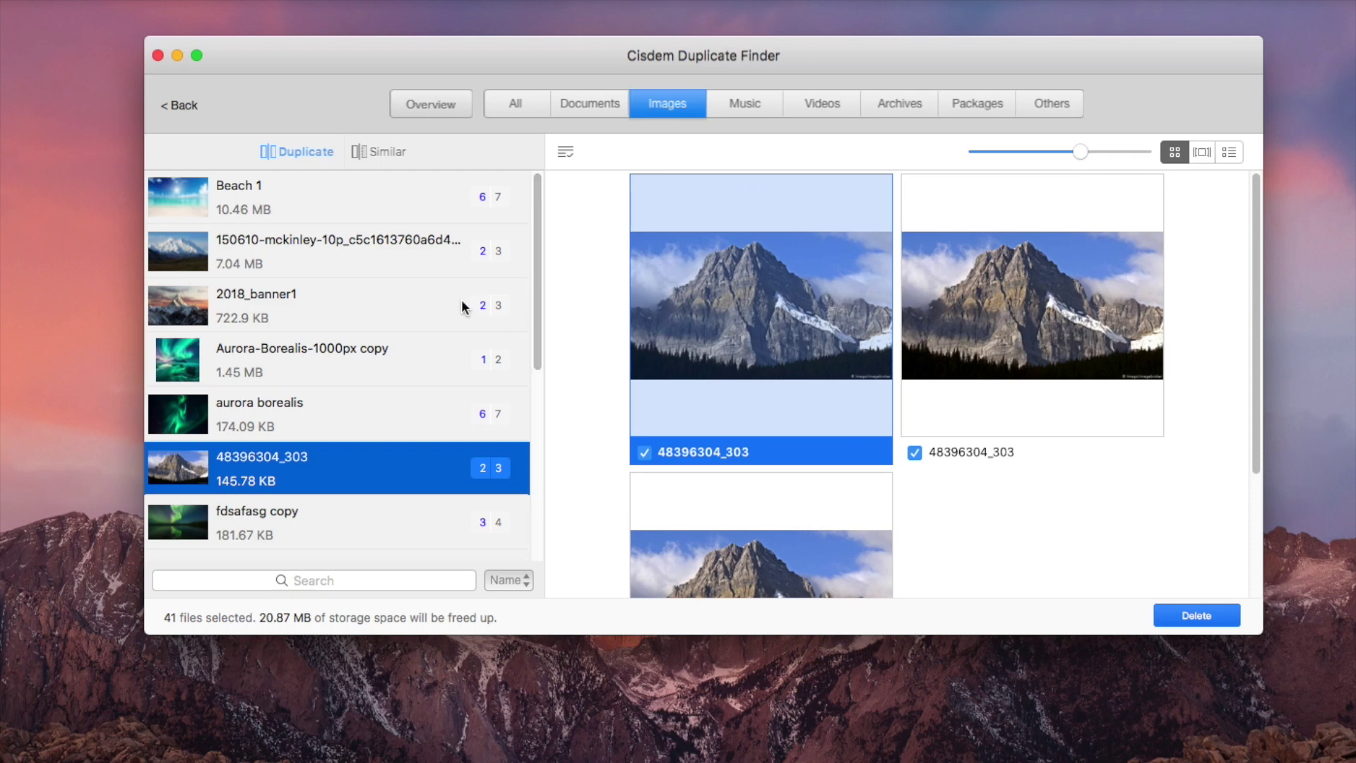
{"action": "left_click_drag", "start_coordinate": [1080, 152], "coordinate": [1050, 152]}
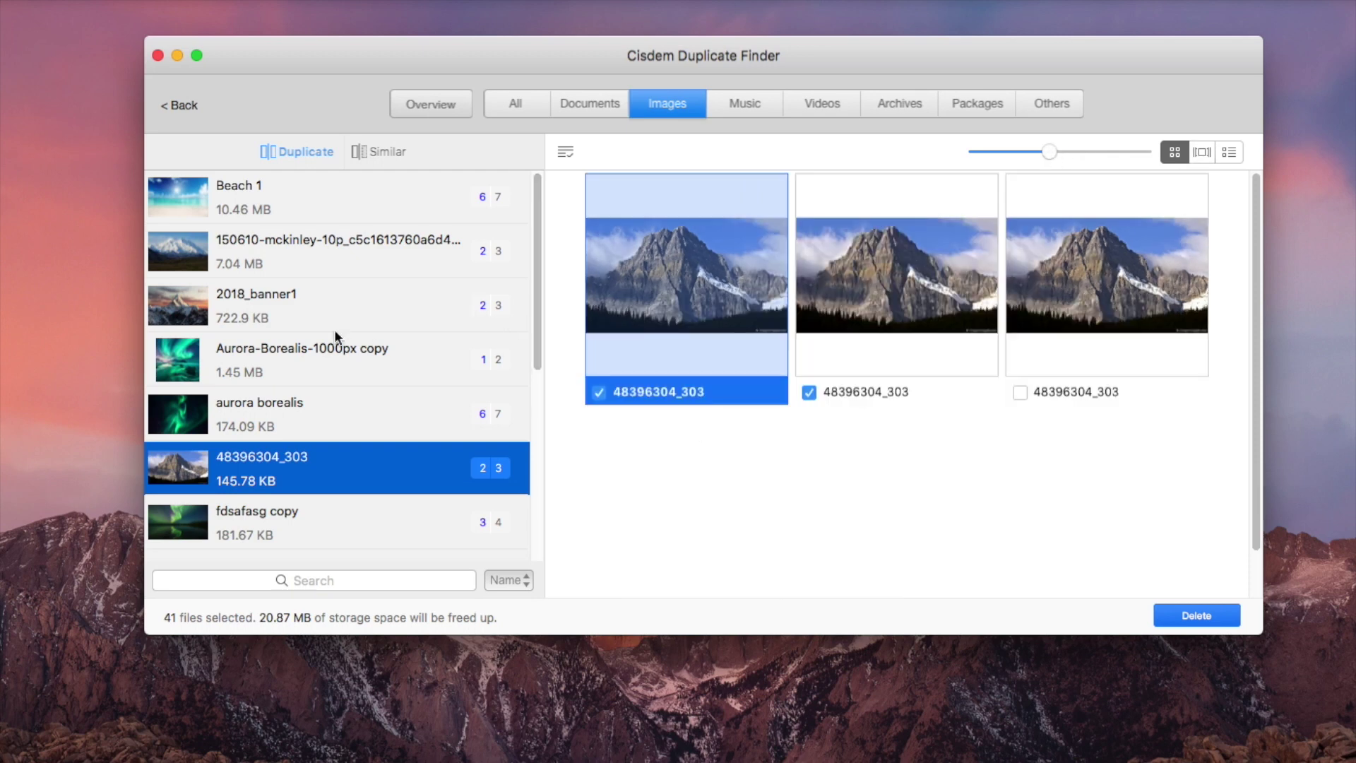
- Review the 2018_banner1, Aurora-Borealis-1000px copy and aurora borealis duplicate groups
{"action": "left_click", "coordinate": [334, 325]}
{"action": "left_click", "coordinate": [323, 371]}
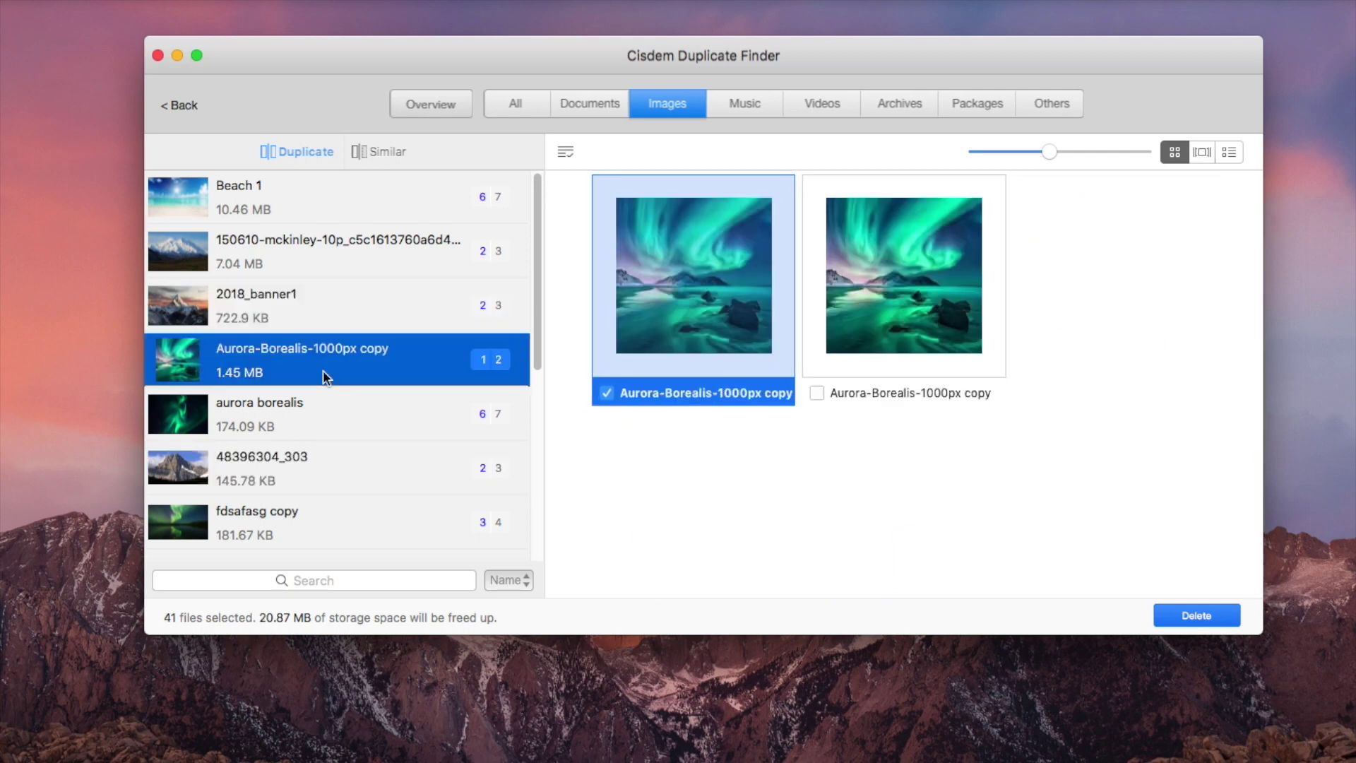
{"action": "left_click", "coordinate": [375, 413]}
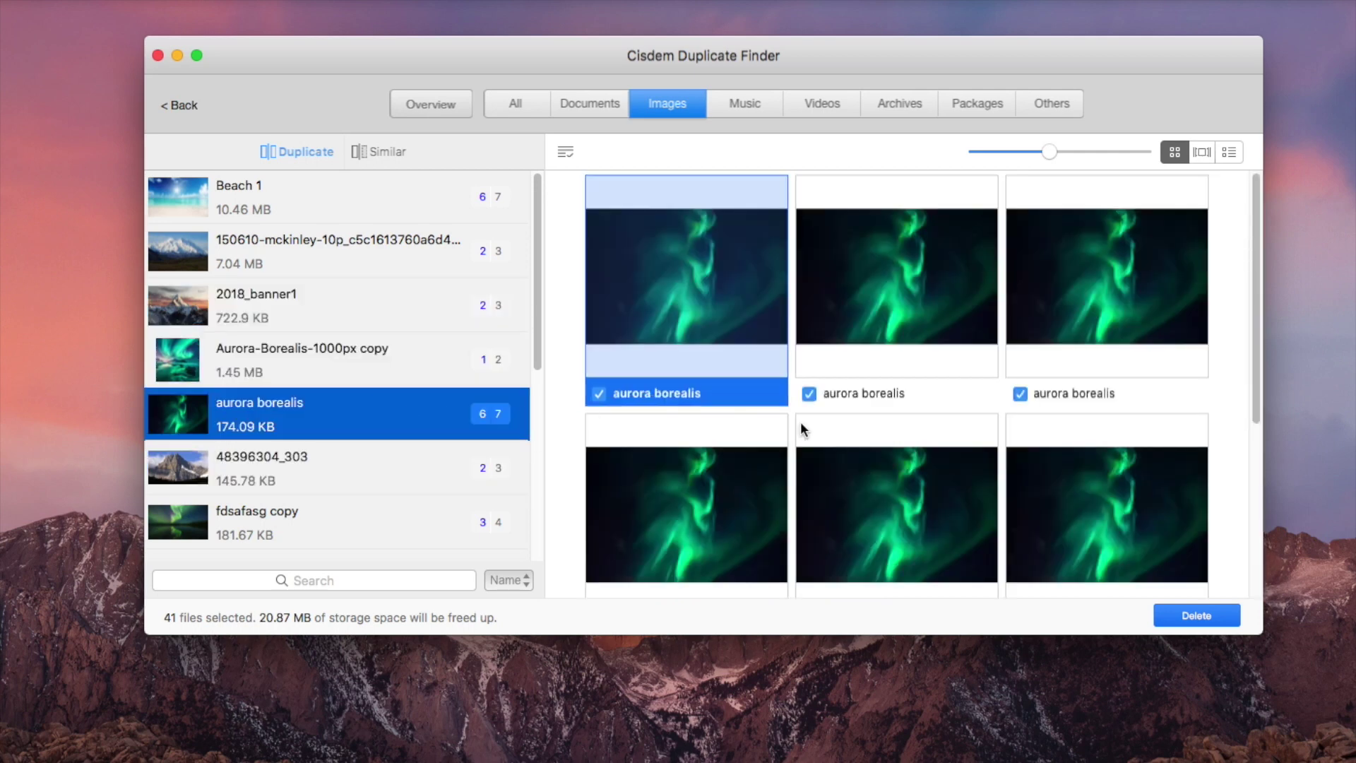
{"action": "scroll", "coordinate": [803, 431], "scroll_direction": "down", "scroll_amount": 3}
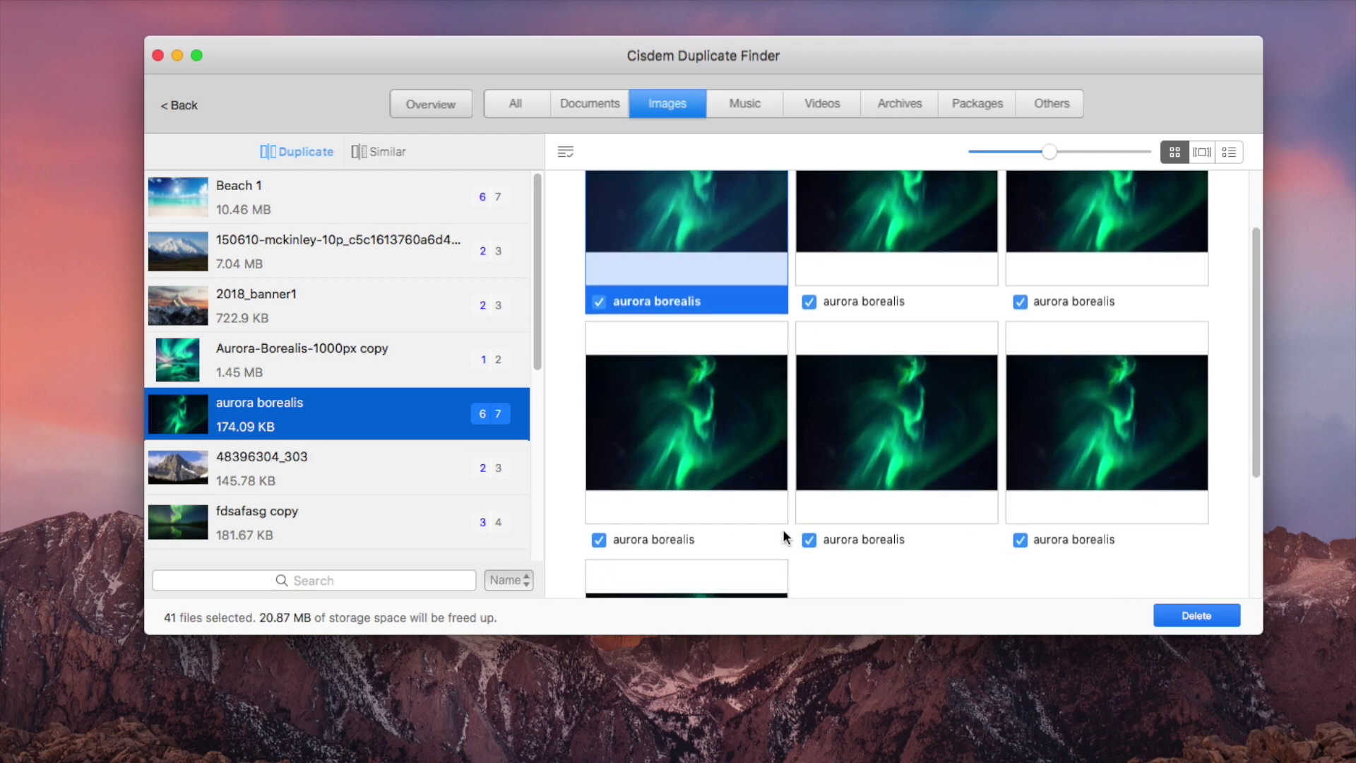
{"action": "scroll", "coordinate": [781, 541], "scroll_direction": "down", "scroll_amount": 1}
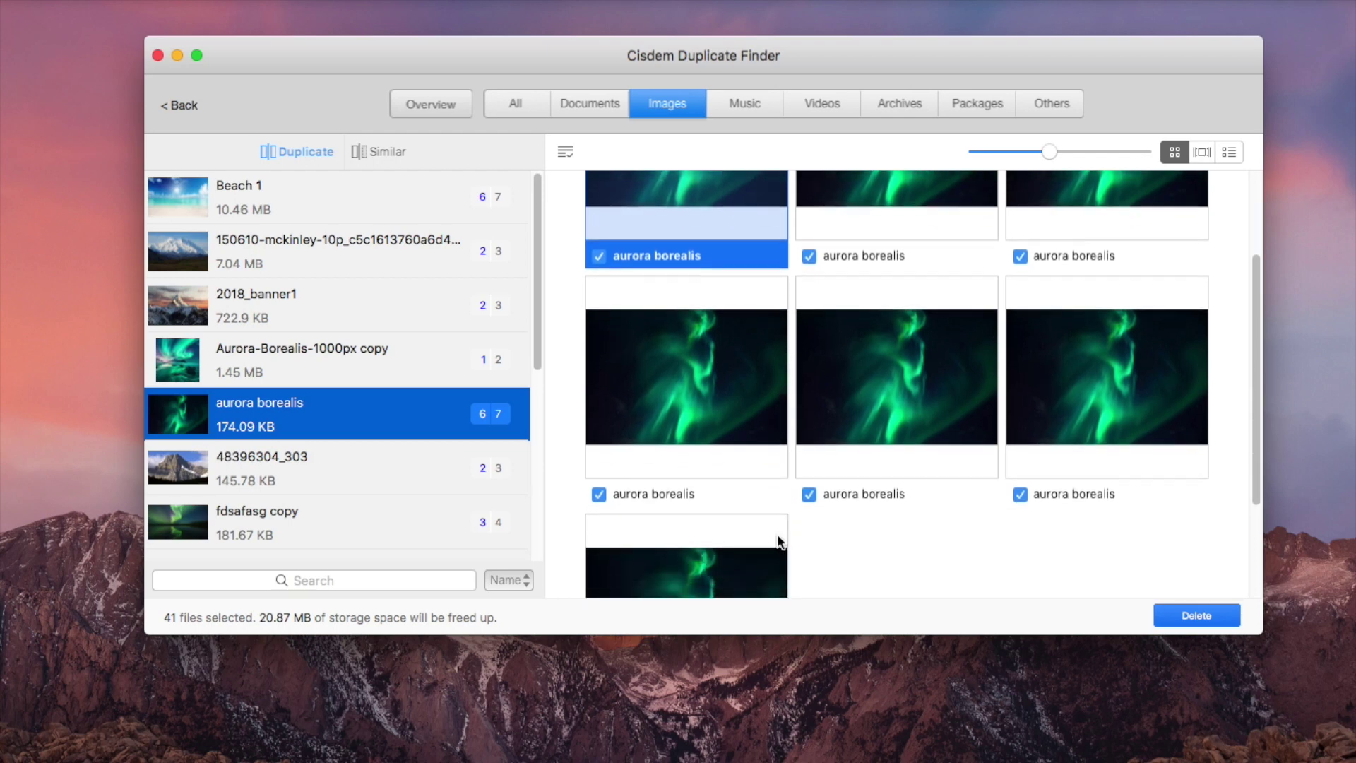
{"action": "left_click", "coordinate": [566, 151]}
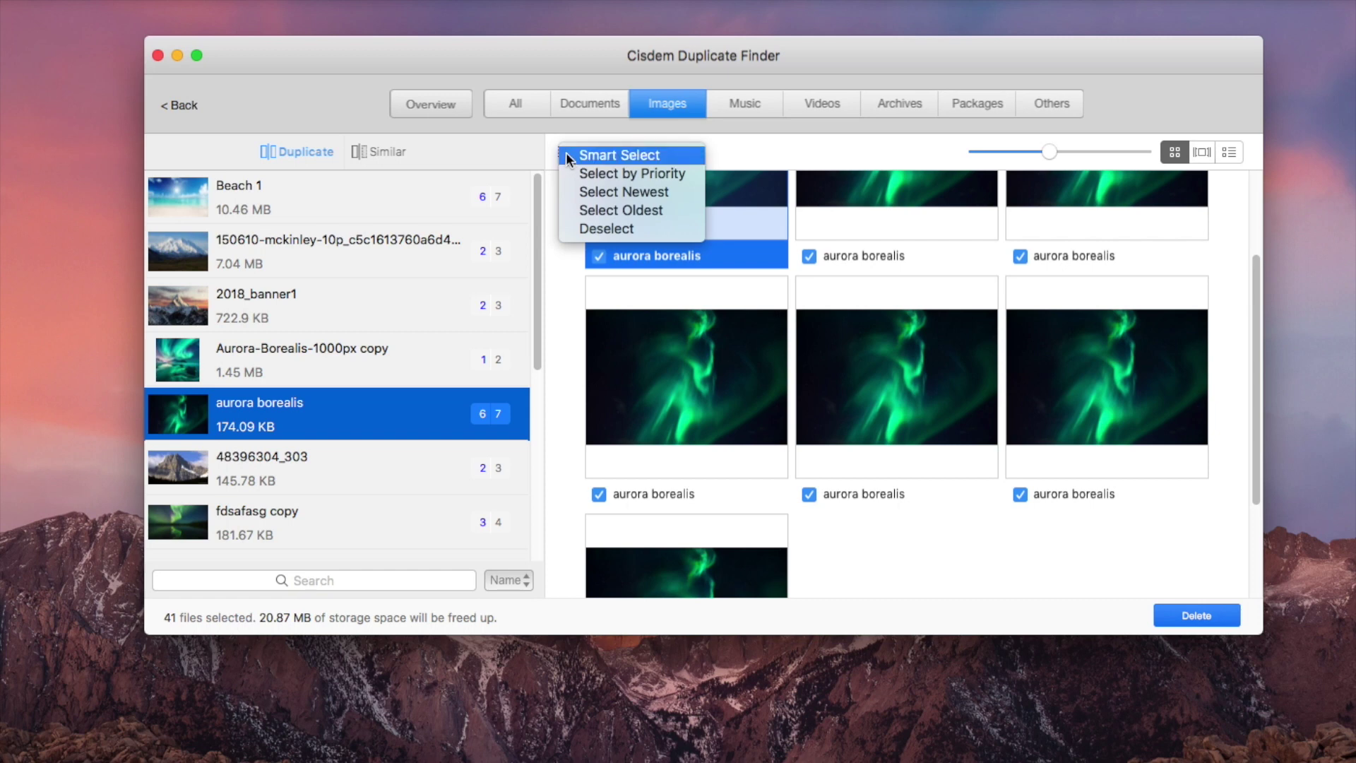
- Auto-select the oldest duplicate copies, check the Similar results, then return to exact duplicates
{"action": "left_click", "coordinate": [575, 210]}
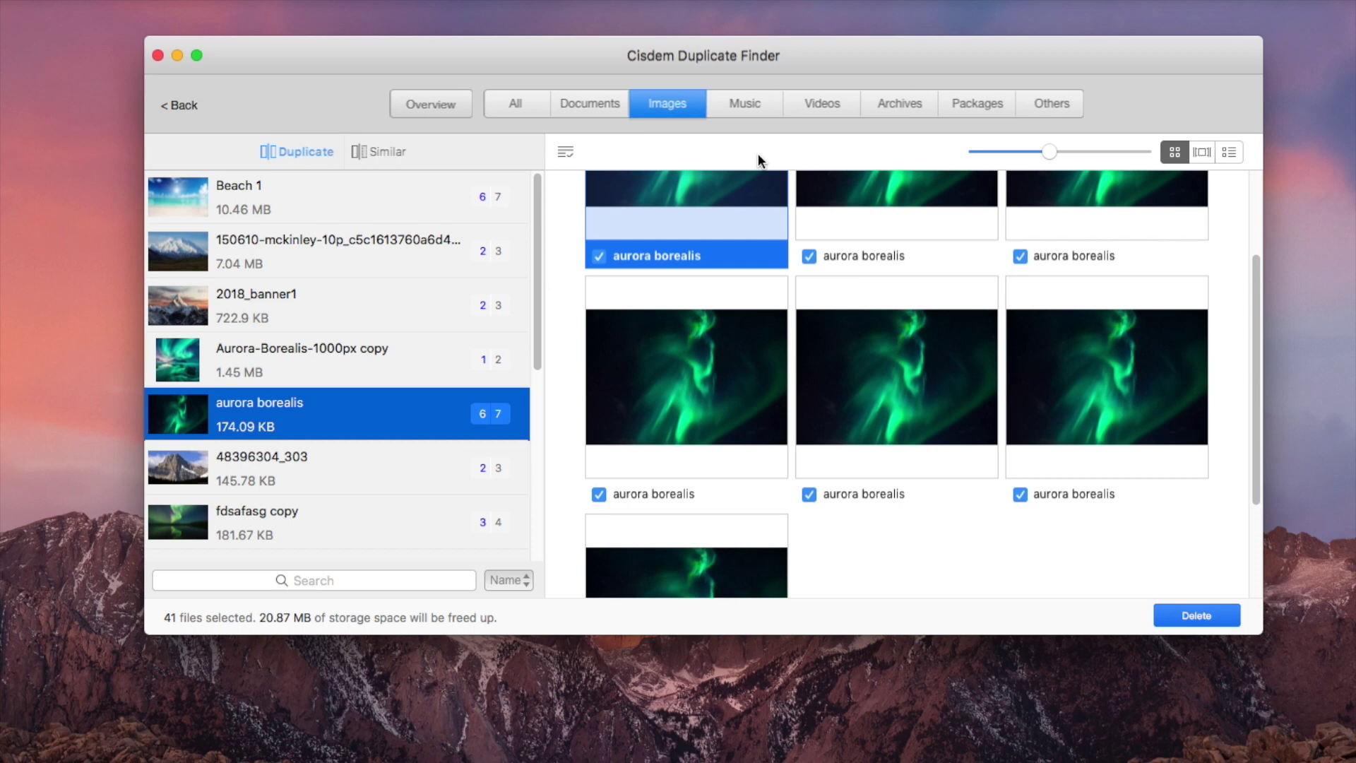
{"action": "left_click", "coordinate": [381, 152]}
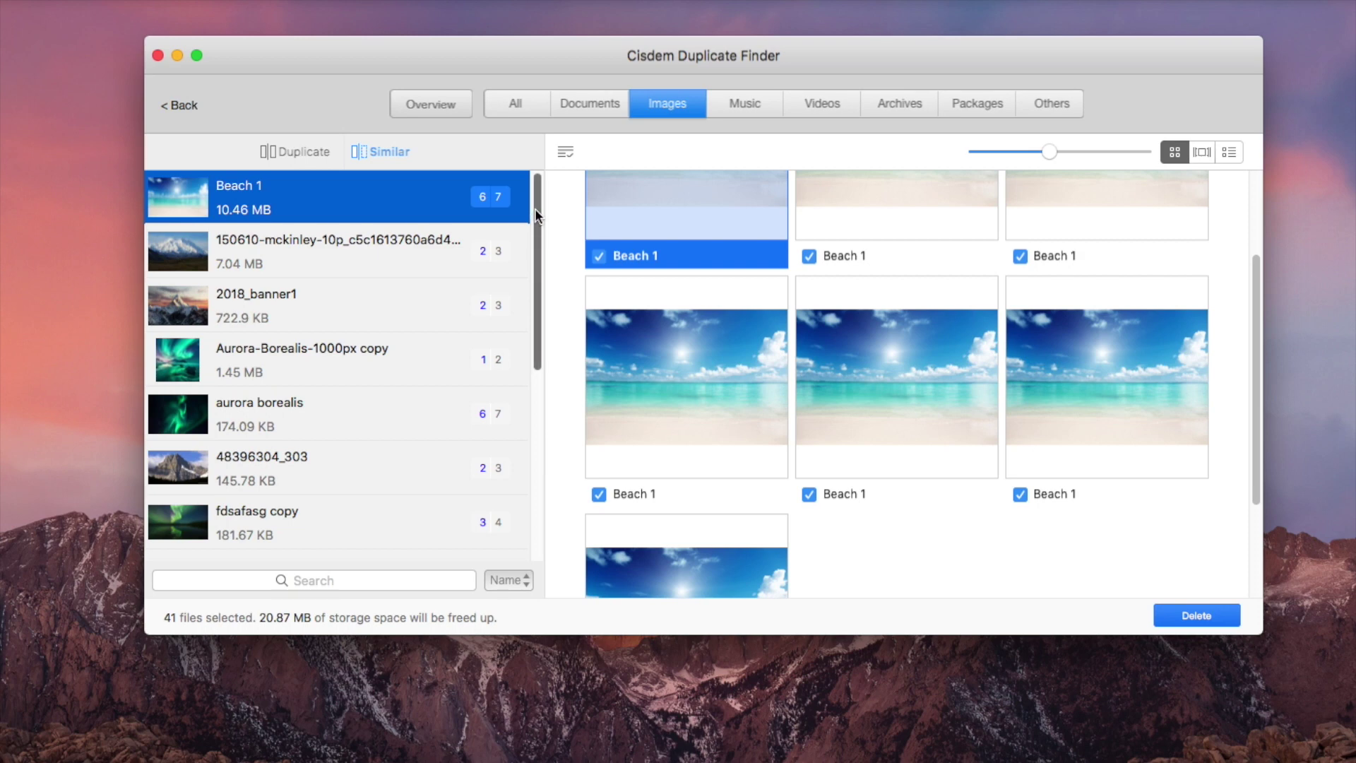
{"action": "left_click", "coordinate": [566, 152]}
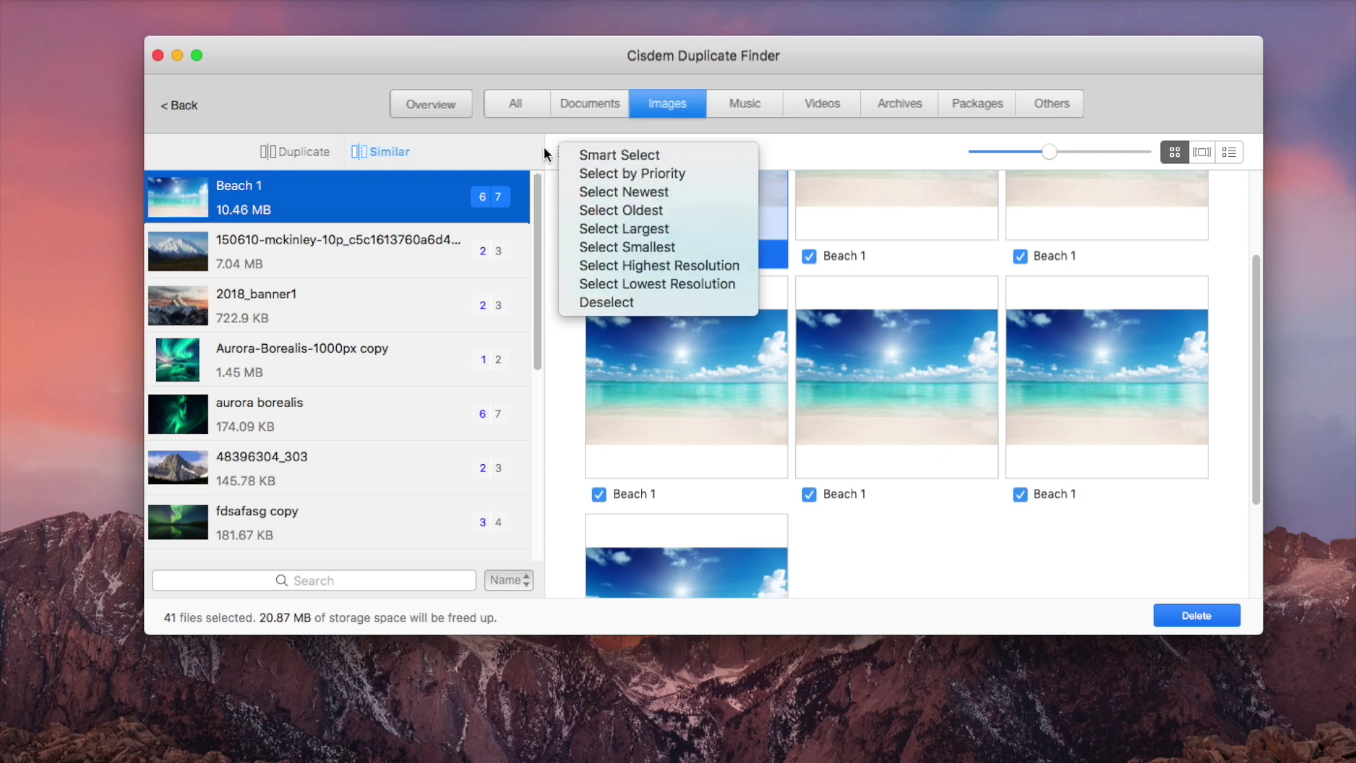
{"action": "left_click", "coordinate": [315, 143]}
{"action": "left_click", "coordinate": [315, 143]}
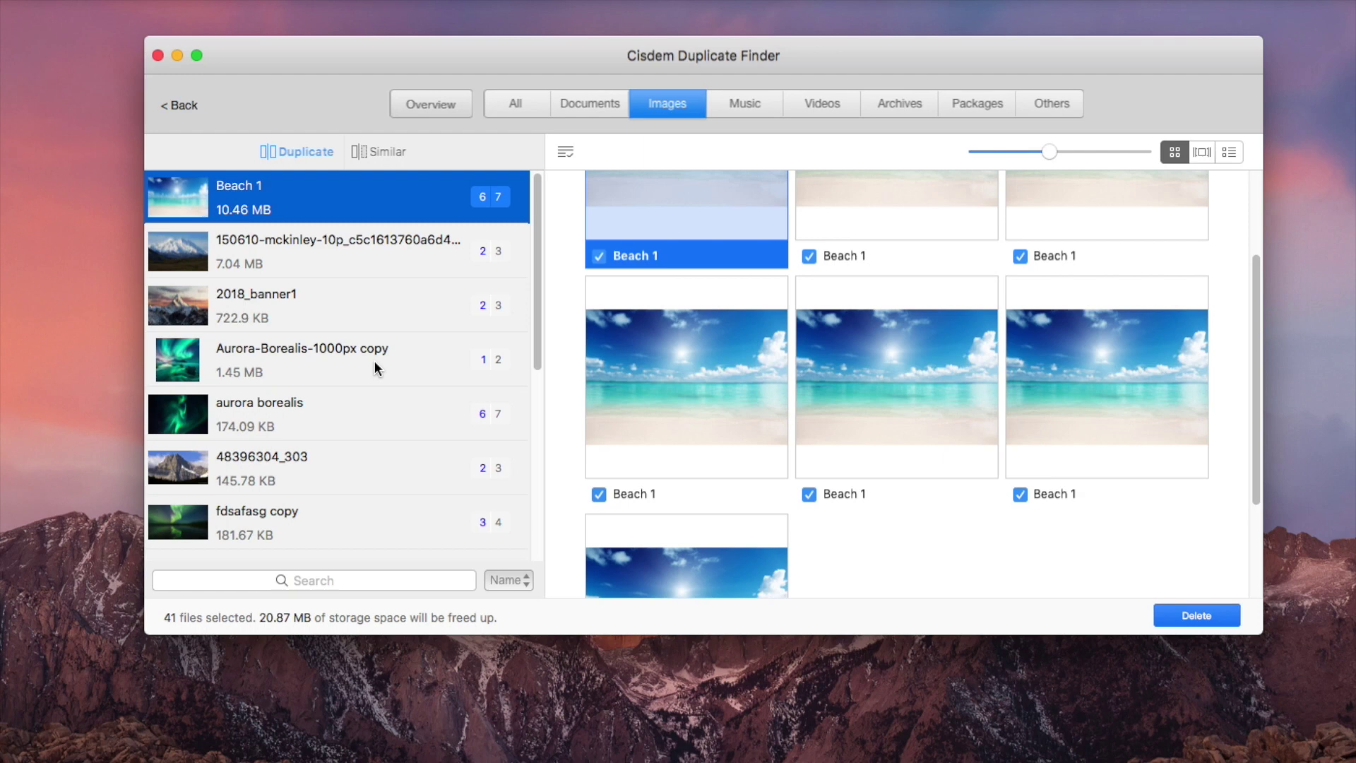
{"action": "scroll", "coordinate": [374, 360], "scroll_direction": "down", "scroll_amount": 2}
{"action": "scroll", "coordinate": [374, 360], "scroll_direction": "up", "scroll_amount": 2}
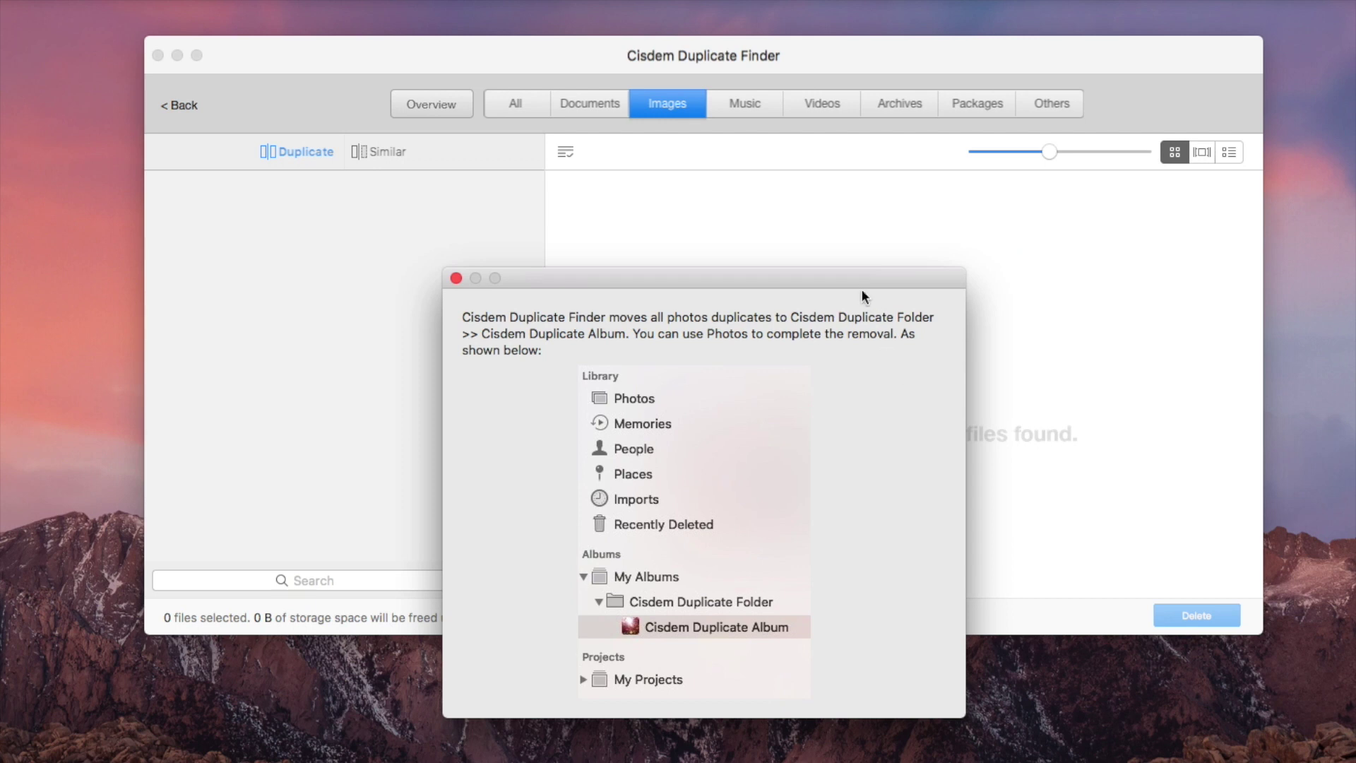
- Dismiss the Cisdem Duplicate Album notice and minimize Cisdem Duplicate Finder
{"action": "left_click_drag", "start_coordinate": [856, 280], "coordinate": [858, 185]}
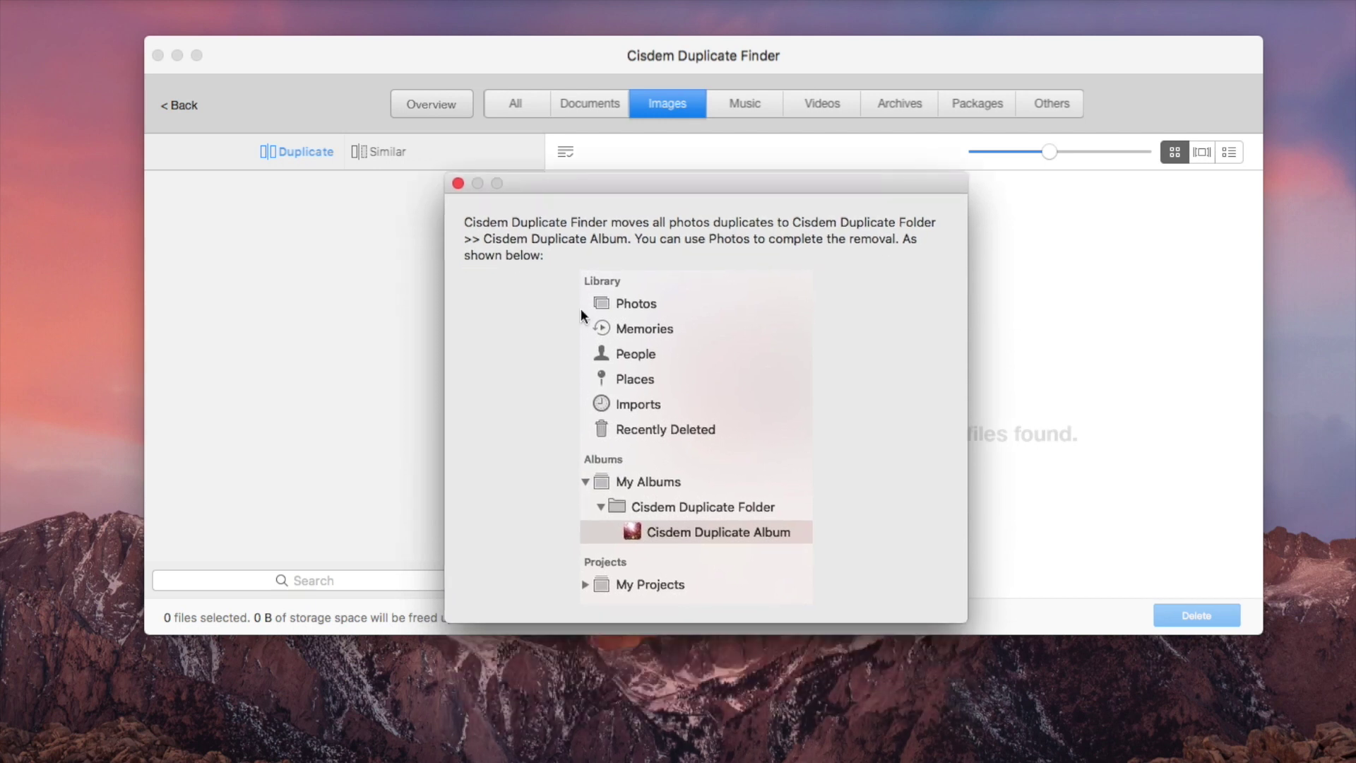
{"action": "left_click", "coordinate": [458, 183]}
{"action": "left_click", "coordinate": [177, 55]}
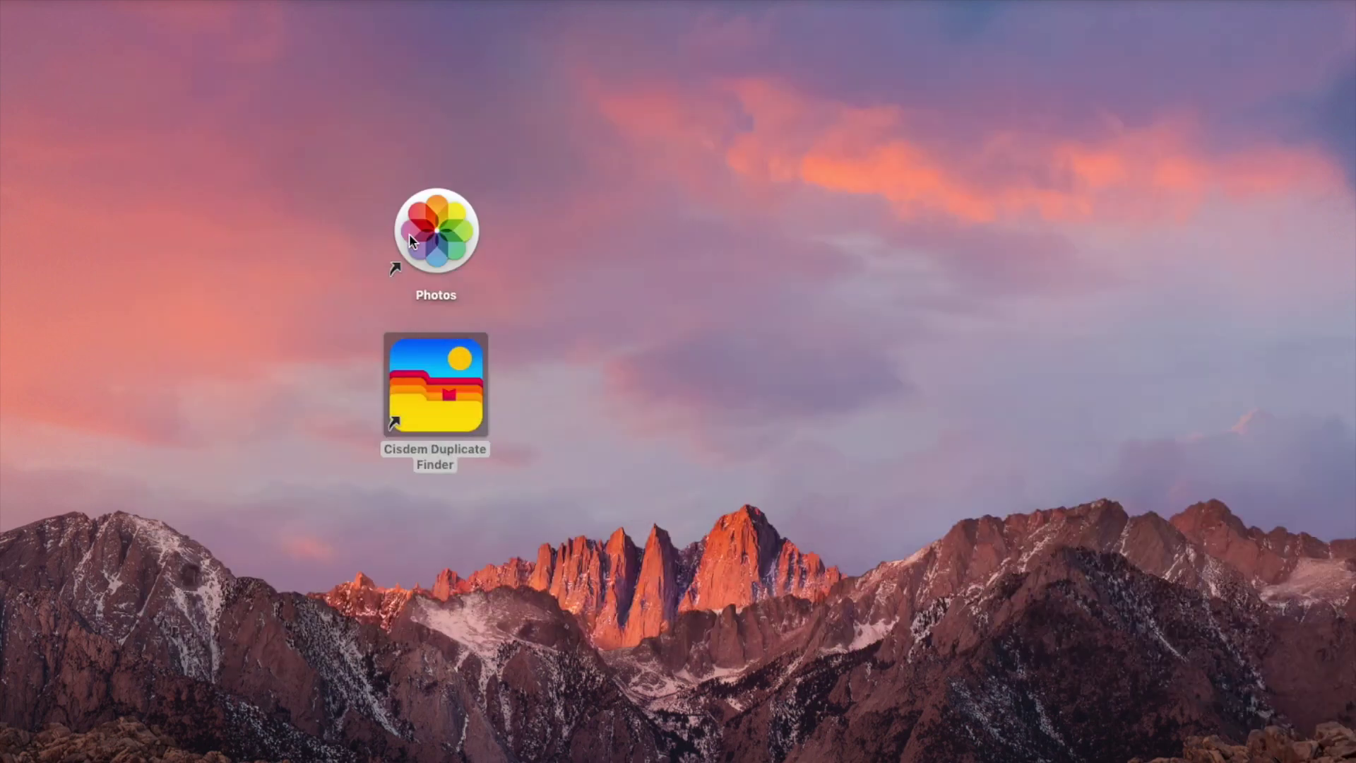
- Launch Photos and open Cisdem Duplicate Folder > Cisdem Duplicate Album
{"action": "double_click", "coordinate": [412, 235]}
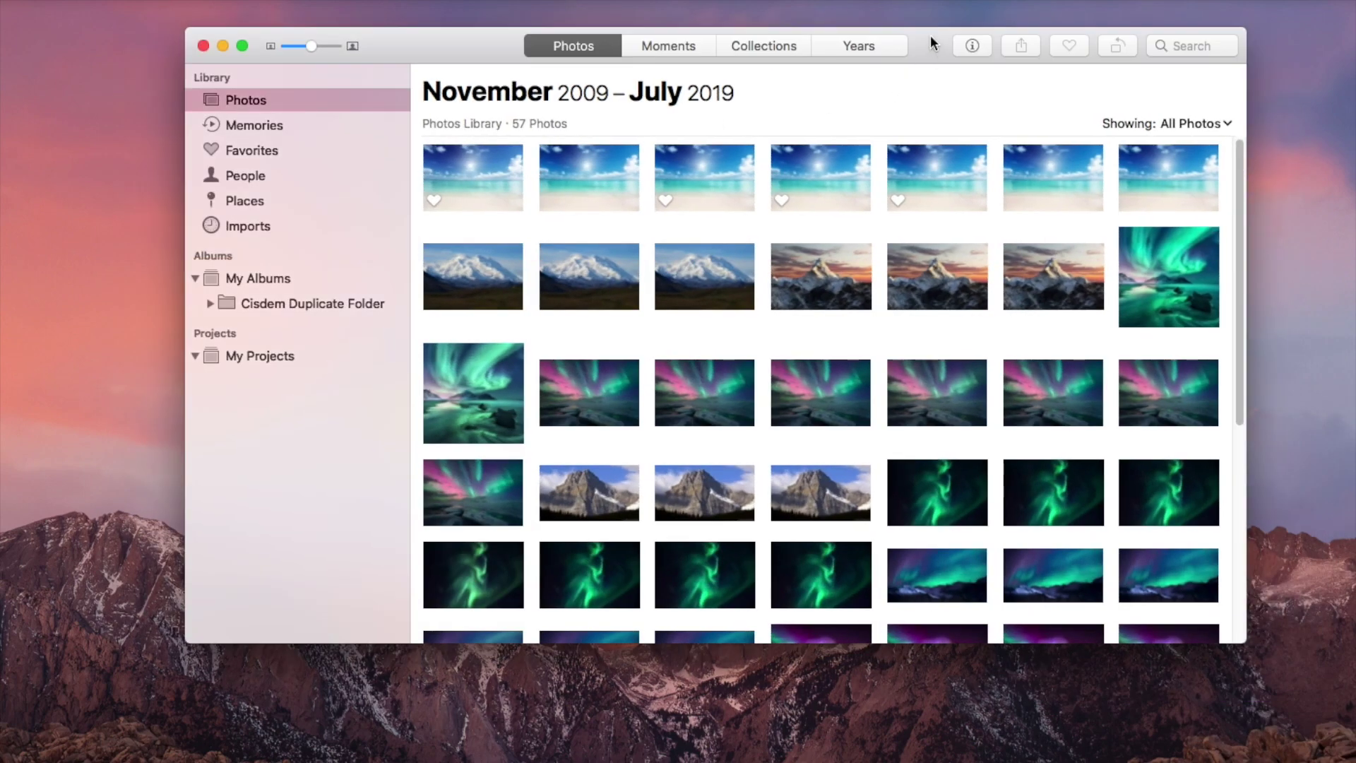
{"action": "left_click_drag", "start_coordinate": [931, 35], "coordinate": [880, 56]}
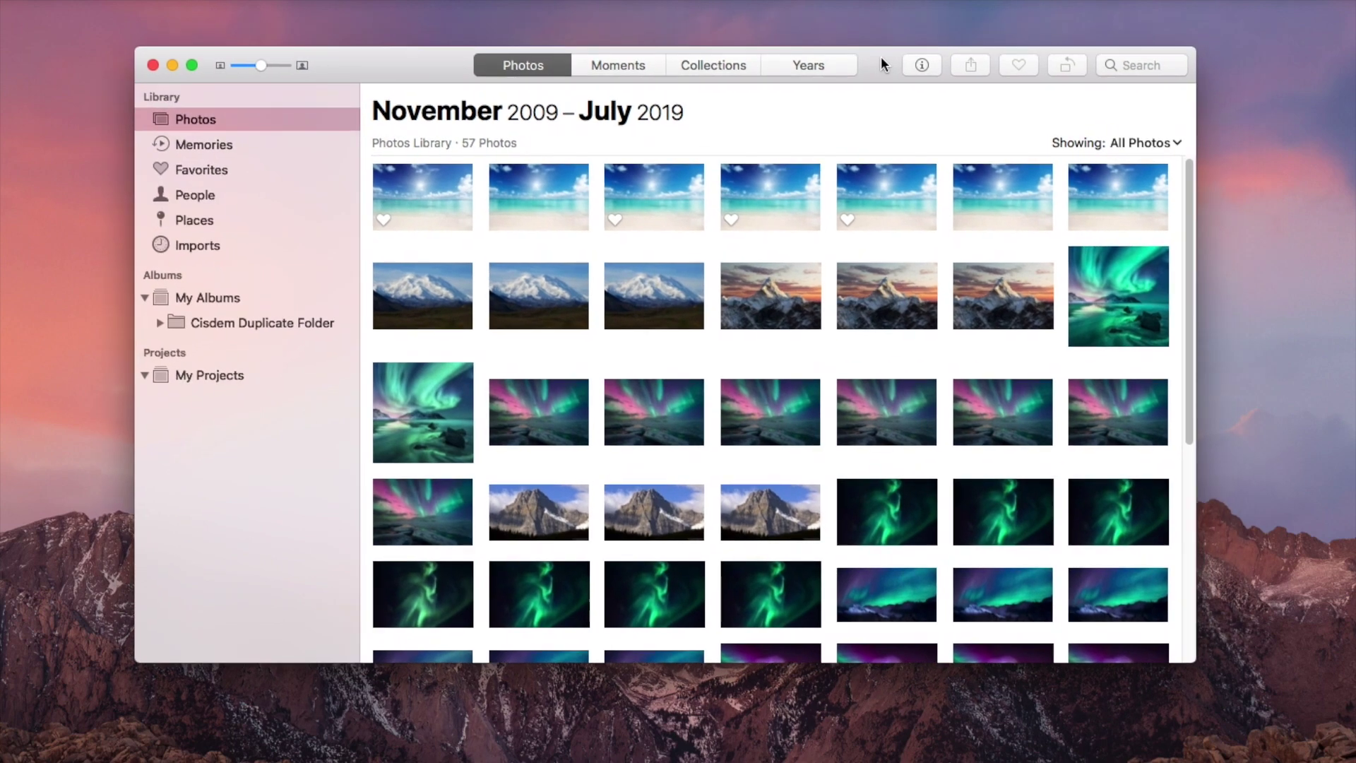
{"action": "left_click", "coordinate": [295, 324]}
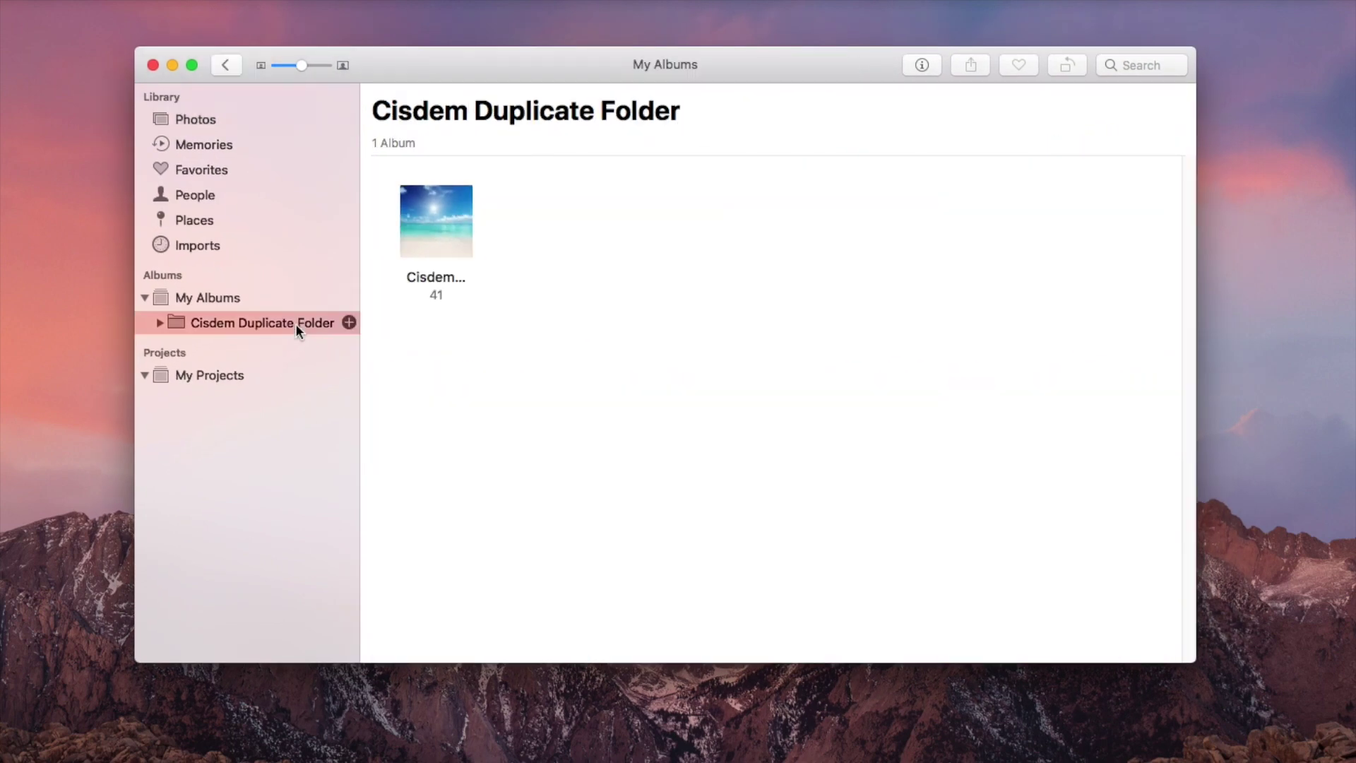
{"action": "left_click", "coordinate": [434, 228]}
{"action": "double_click", "coordinate": [433, 225]}
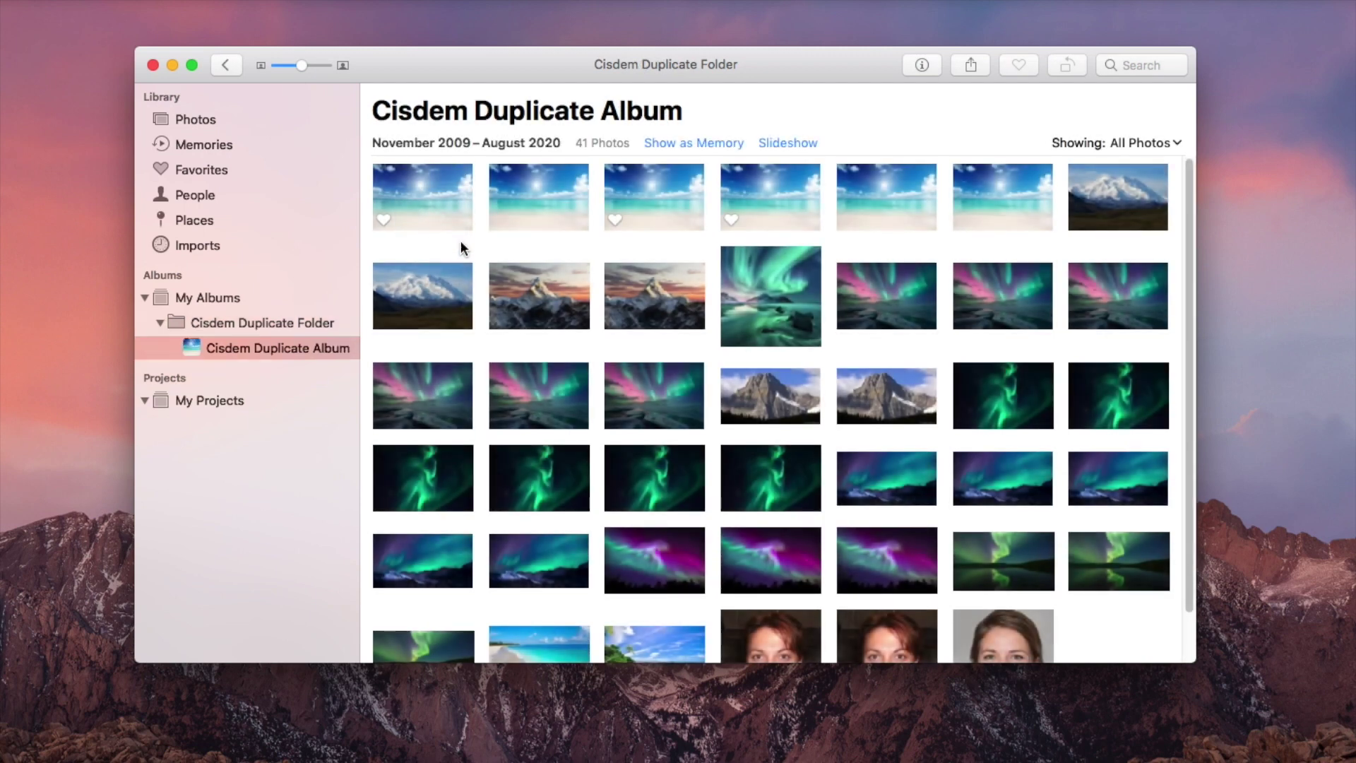
- Select all 41 photos in the album and delete them
{"action": "scroll", "coordinate": [1165, 527], "scroll_direction": "down", "scroll_amount": 3}
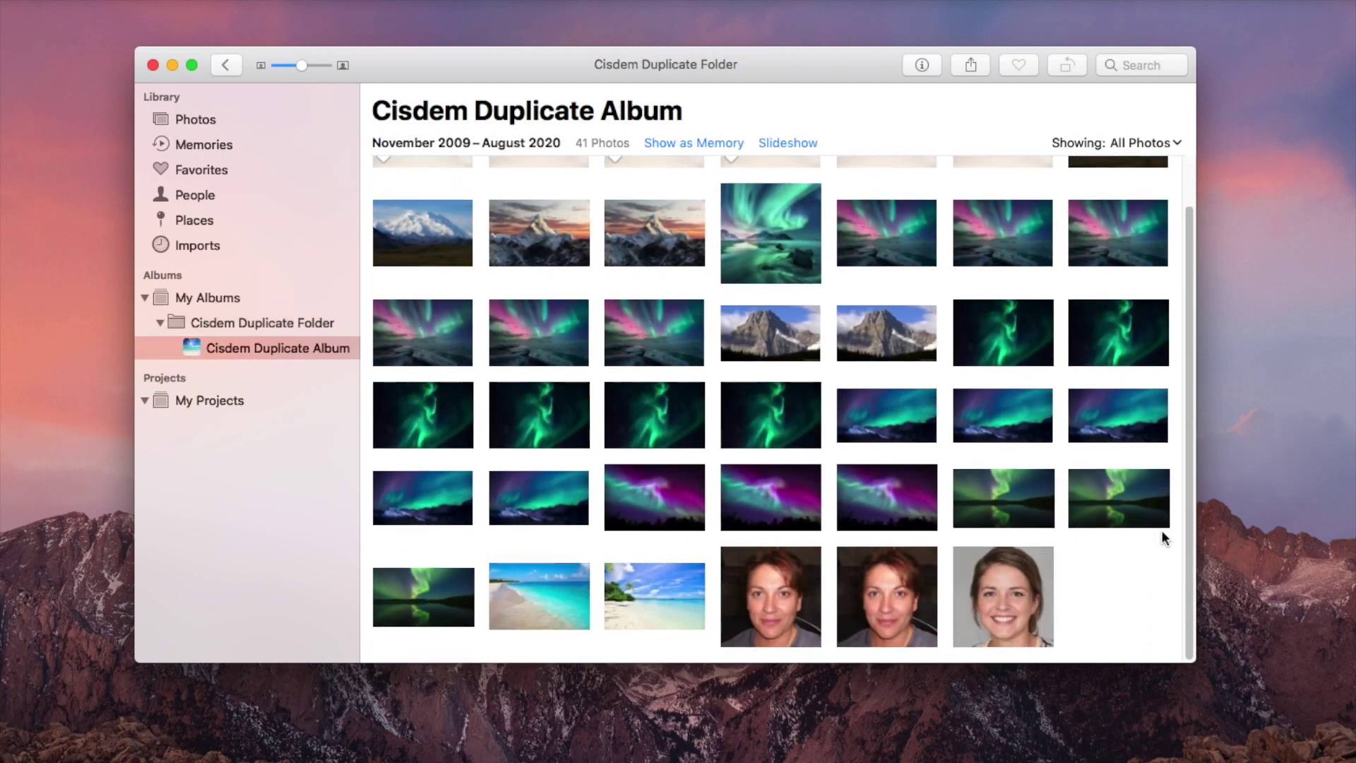
{"action": "key", "text": "super+a"}
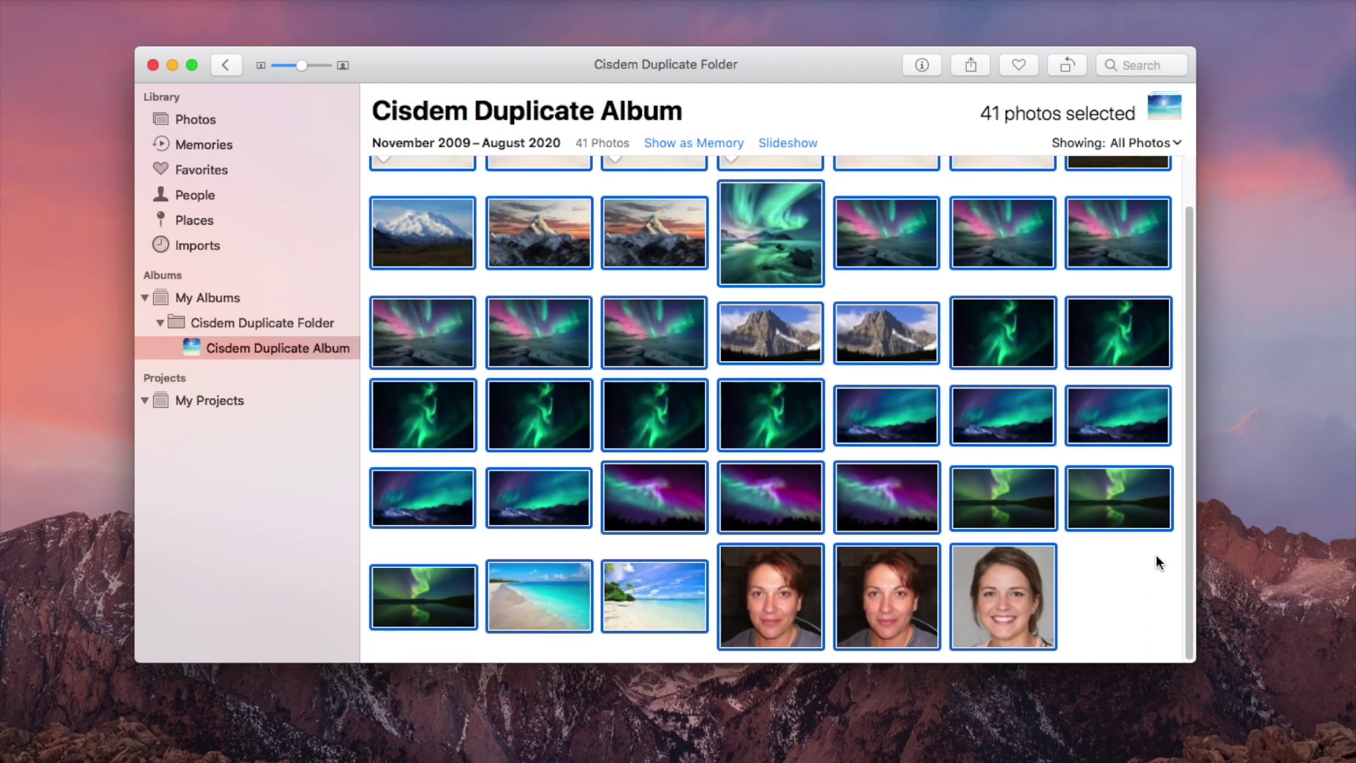
{"action": "right_click", "coordinate": [900, 231]}
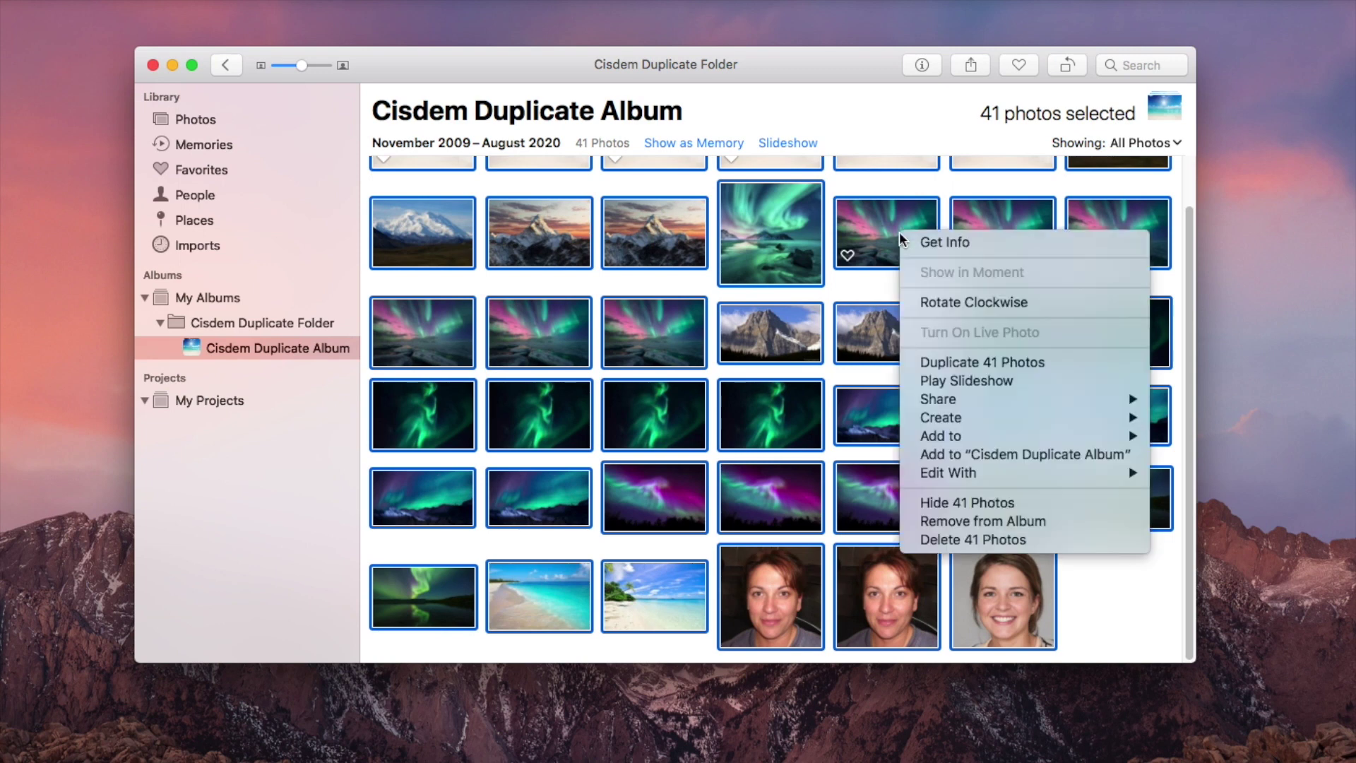
{"action": "left_click", "coordinate": [928, 541]}
{"action": "left_click", "coordinate": [792, 179]}
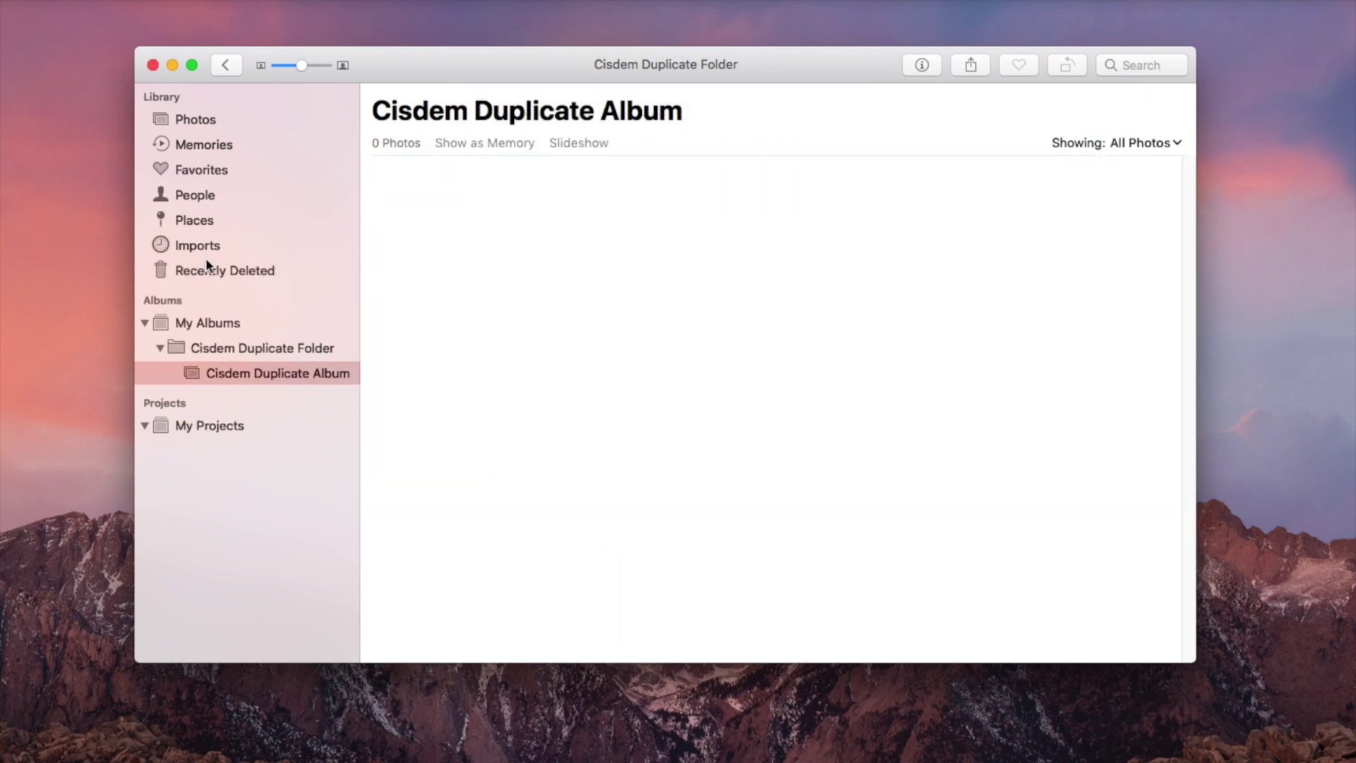
- Select all 41 photos in Recently Deleted and delete them permanently
{"action": "left_click", "coordinate": [217, 271]}
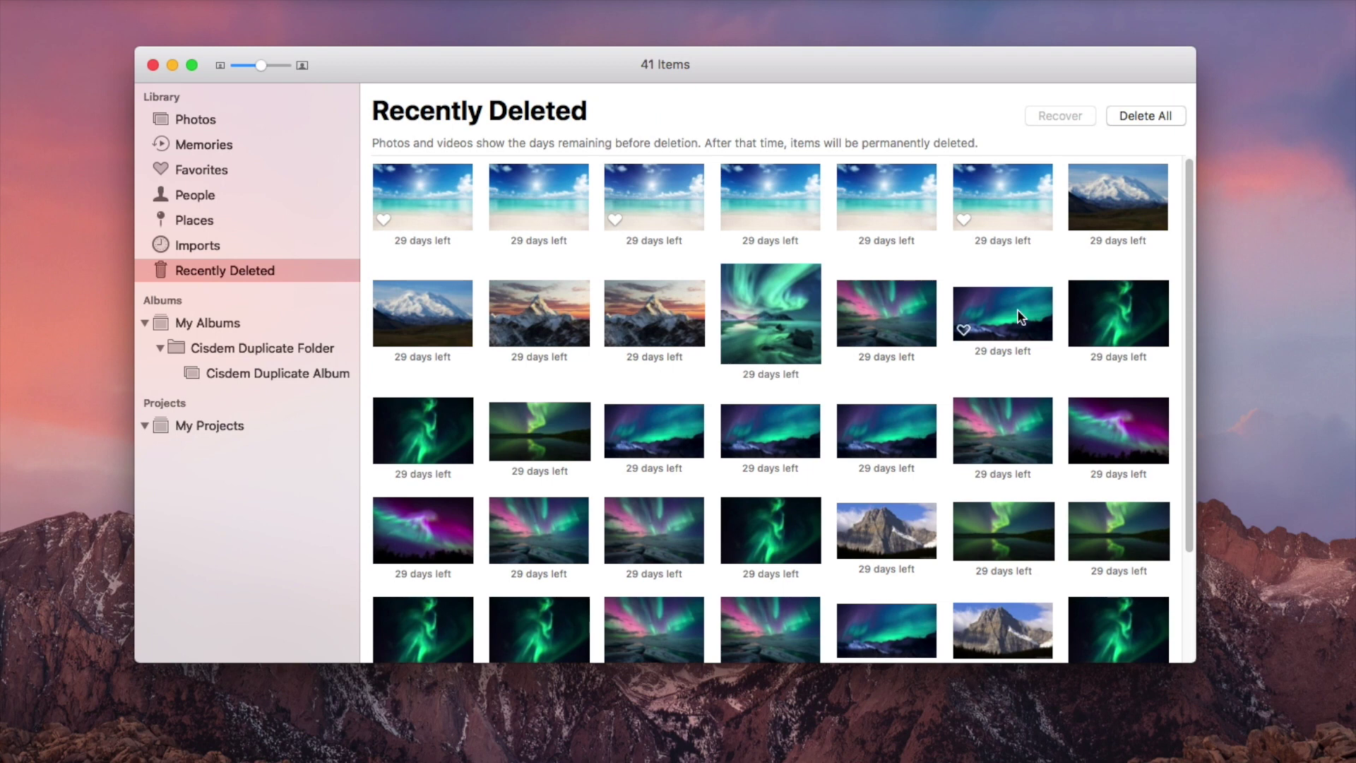
{"action": "scroll", "coordinate": [1018, 308], "scroll_direction": "down", "scroll_amount": 2}
{"action": "scroll", "coordinate": [1018, 311], "scroll_direction": "down", "scroll_amount": 5}
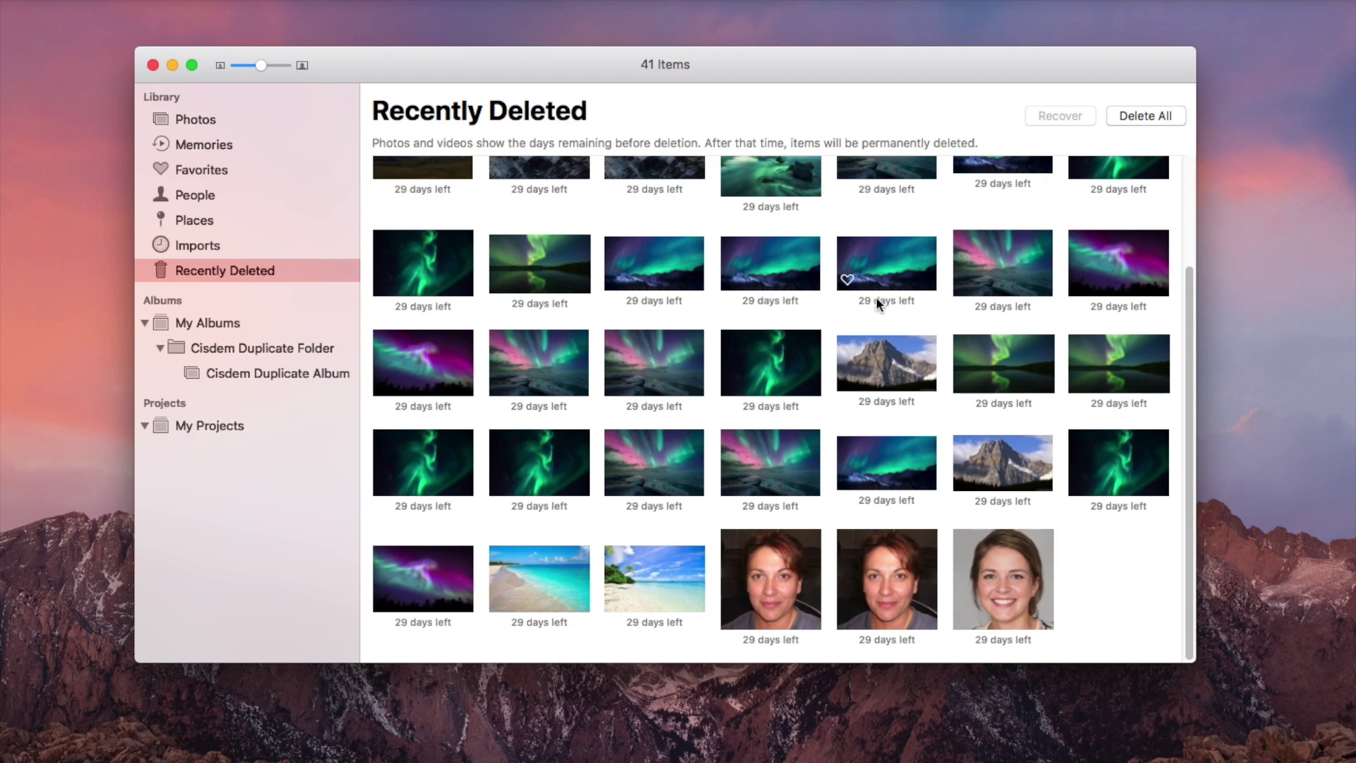
{"action": "key", "text": "super+a"}
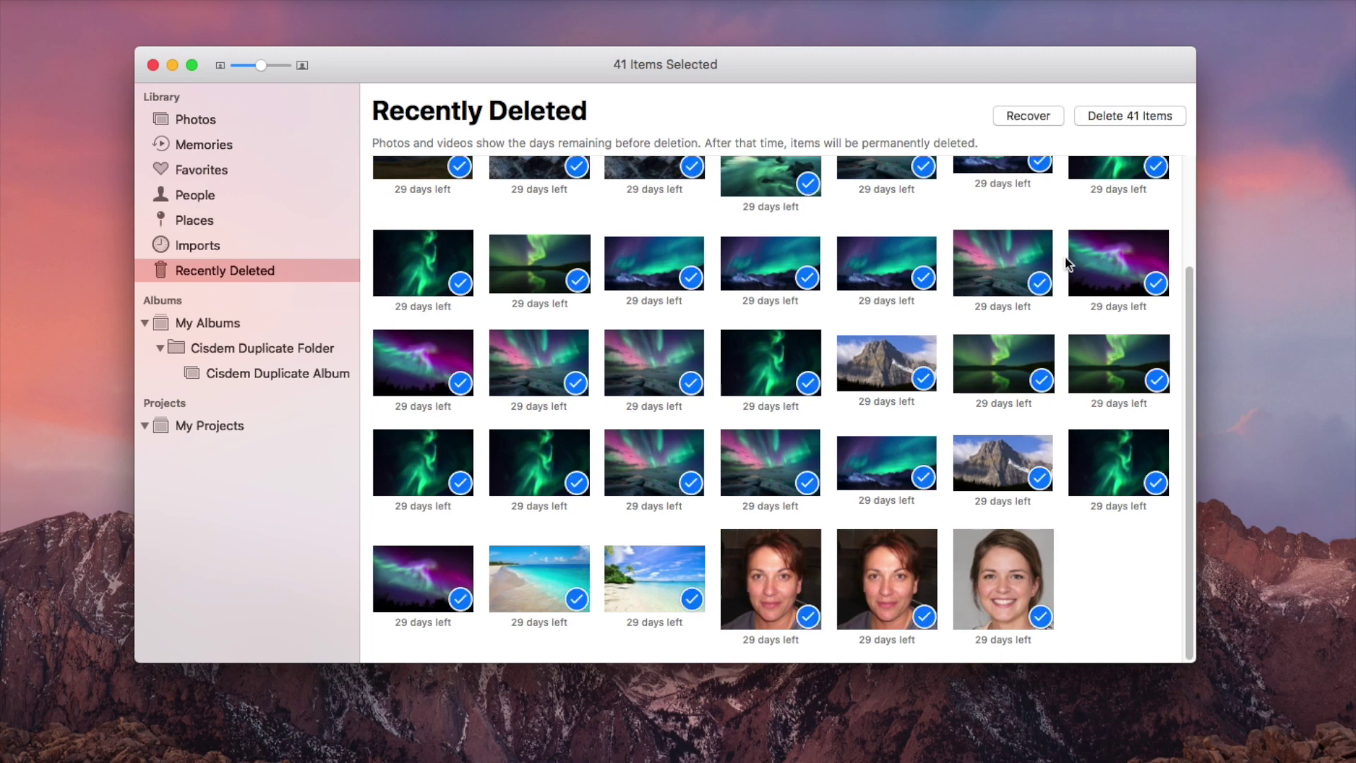
{"action": "left_click", "coordinate": [1128, 116]}
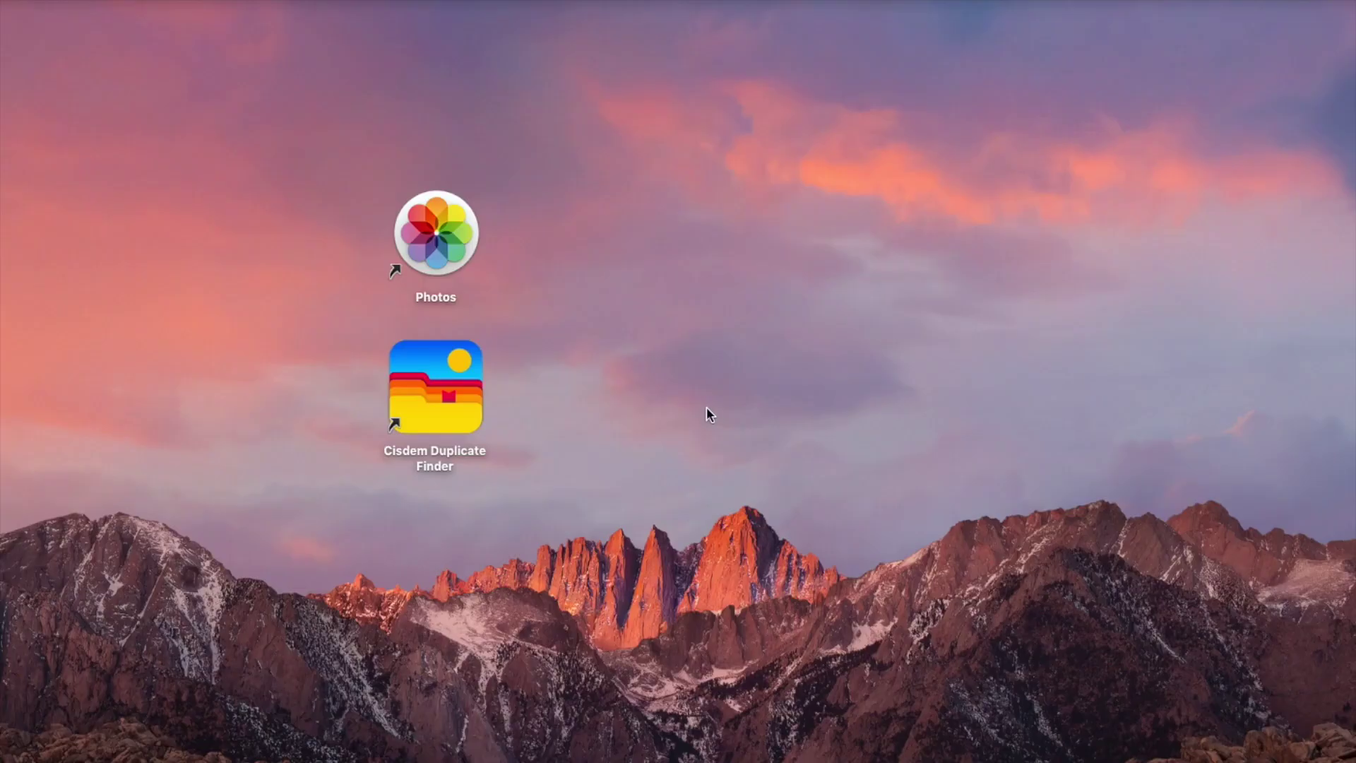
- Launch Photos with the library picker and open Photos Library 2
{"action": "double_click", "coordinate": [442, 235], "text": "alt"}
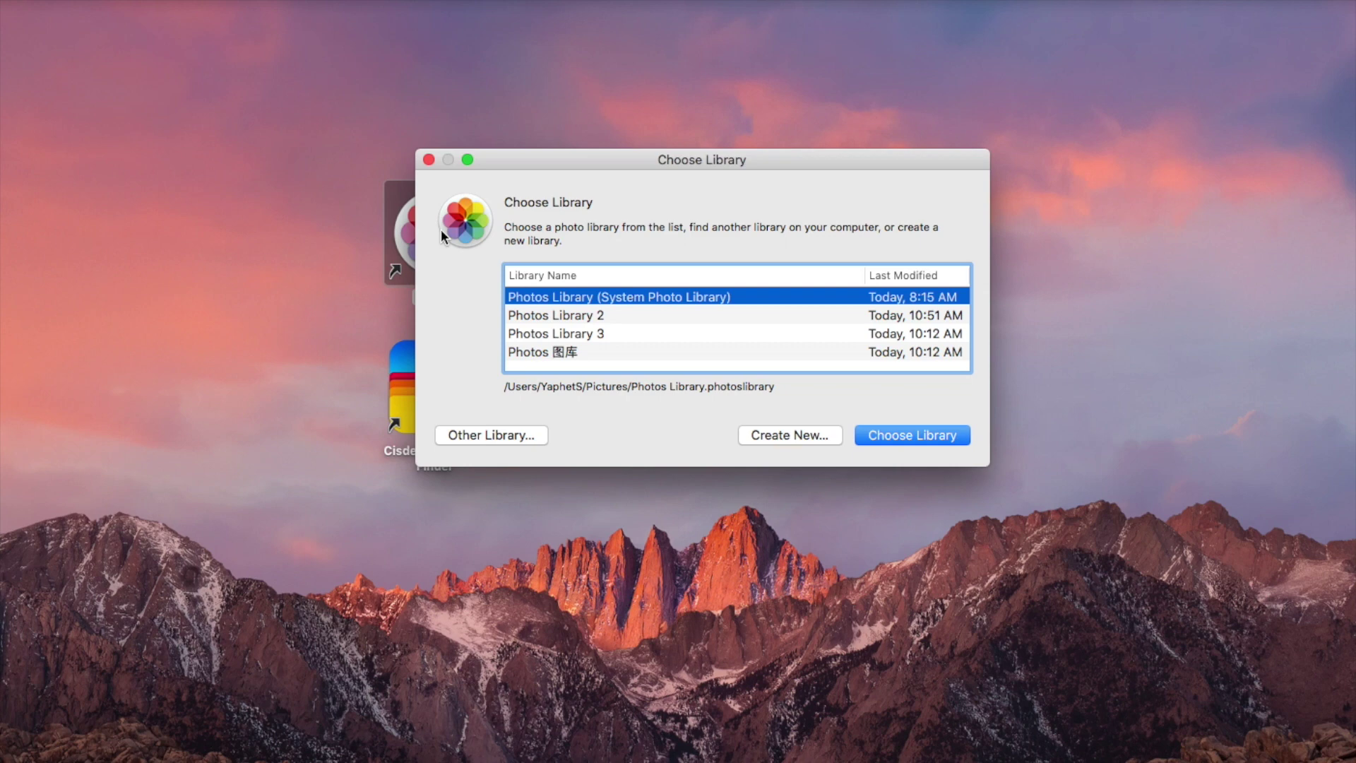
{"action": "left_click", "coordinate": [592, 316]}
{"action": "left_click", "coordinate": [909, 434]}
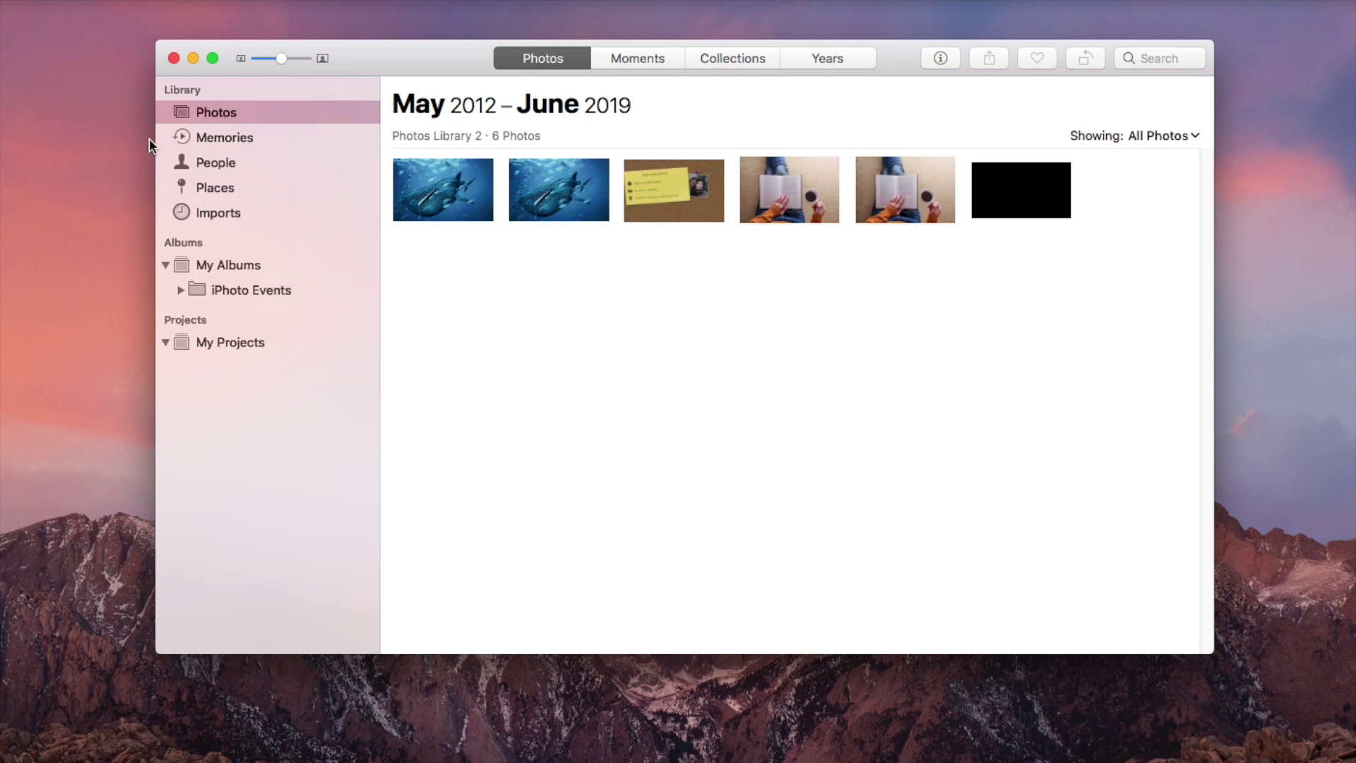
- Make Photos Library 2 the System Photo Library in Photos preferences
{"action": "left_click", "coordinate": [14, 1]}
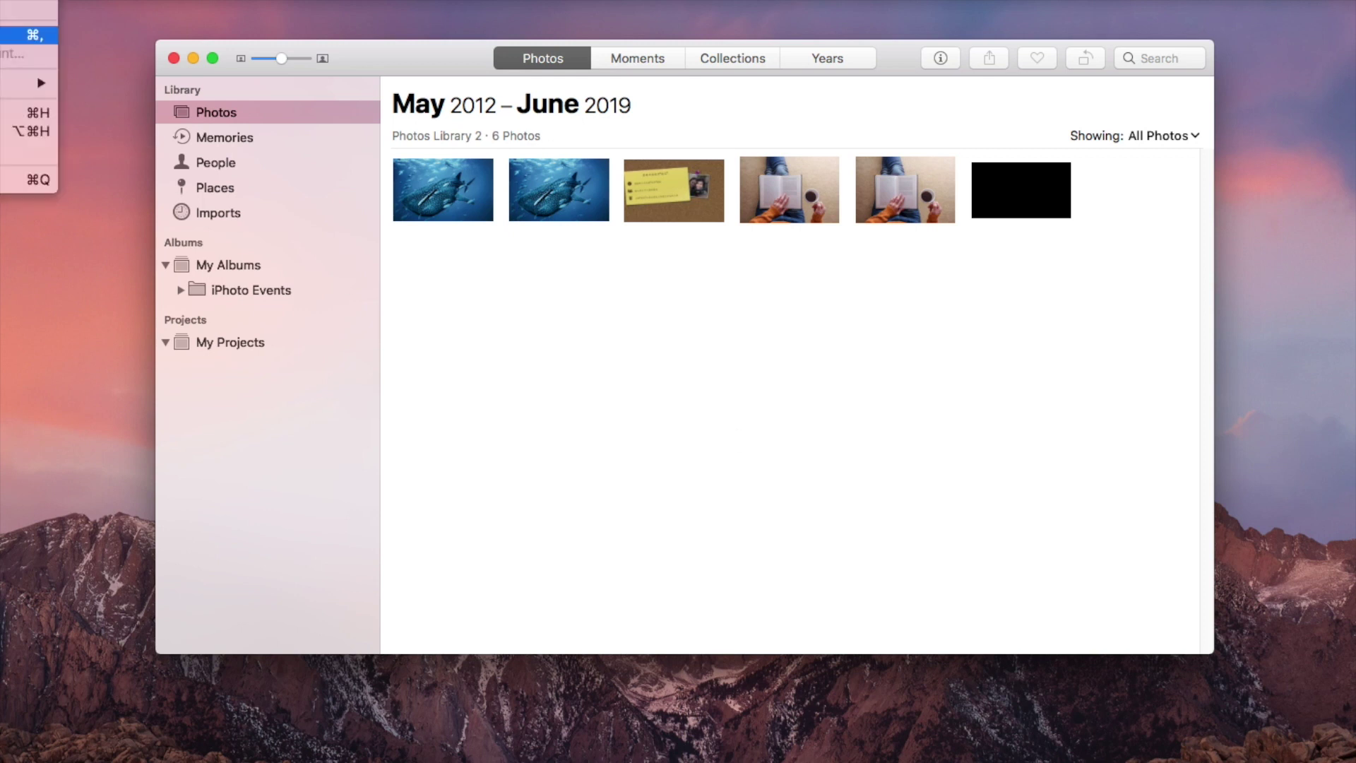
{"action": "left_click", "coordinate": [28, 35]}
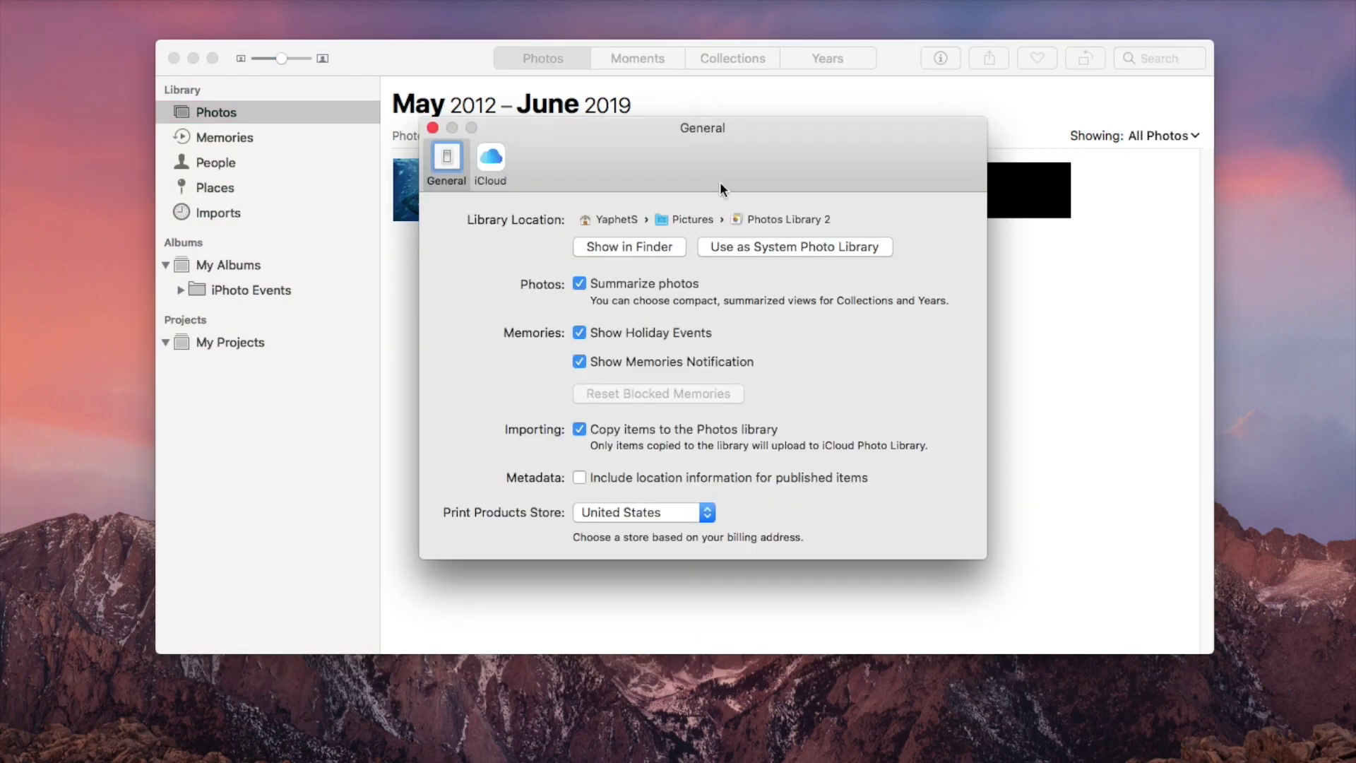
{"action": "left_click", "coordinate": [739, 247]}
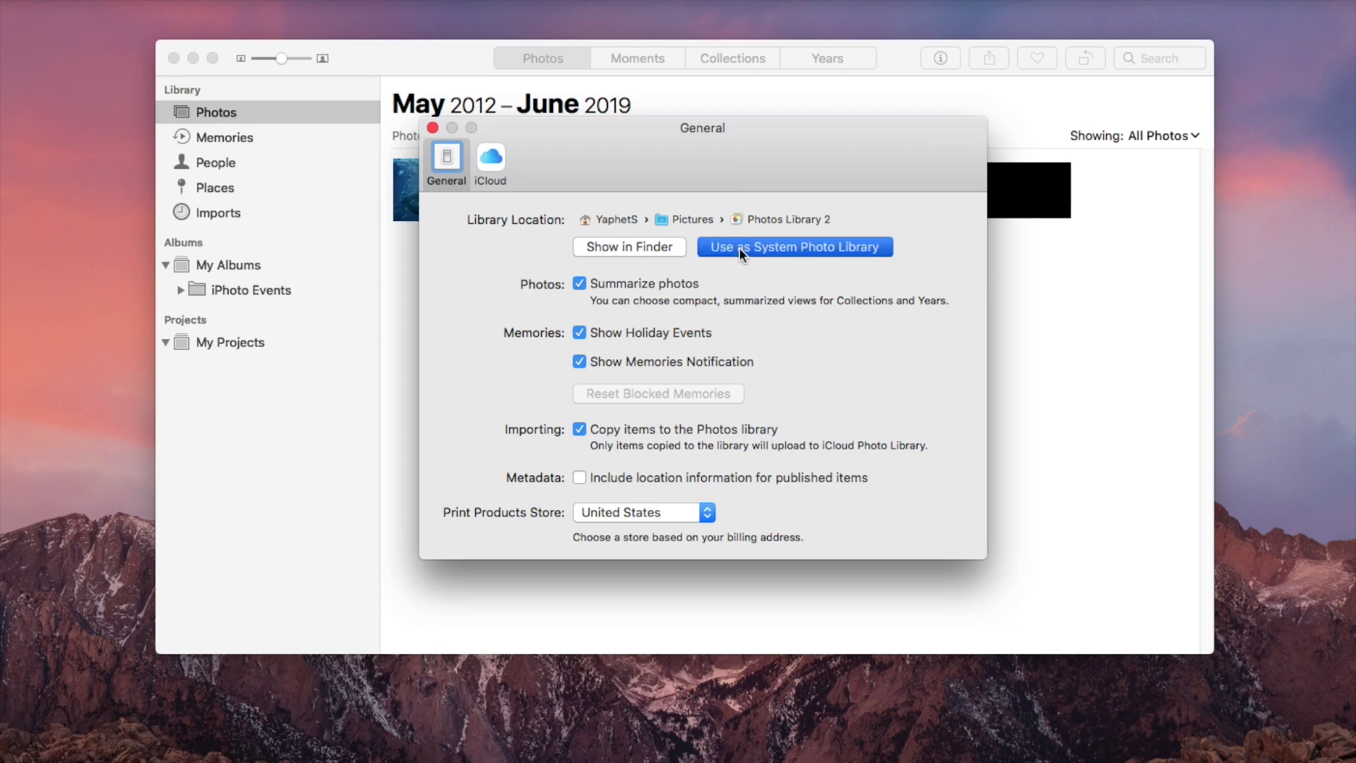
{"action": "left_click", "coordinate": [433, 127]}
- Minimize Photos and launch Cisdem Duplicate Finder from the desktop
{"action": "left_click", "coordinate": [192, 58]}
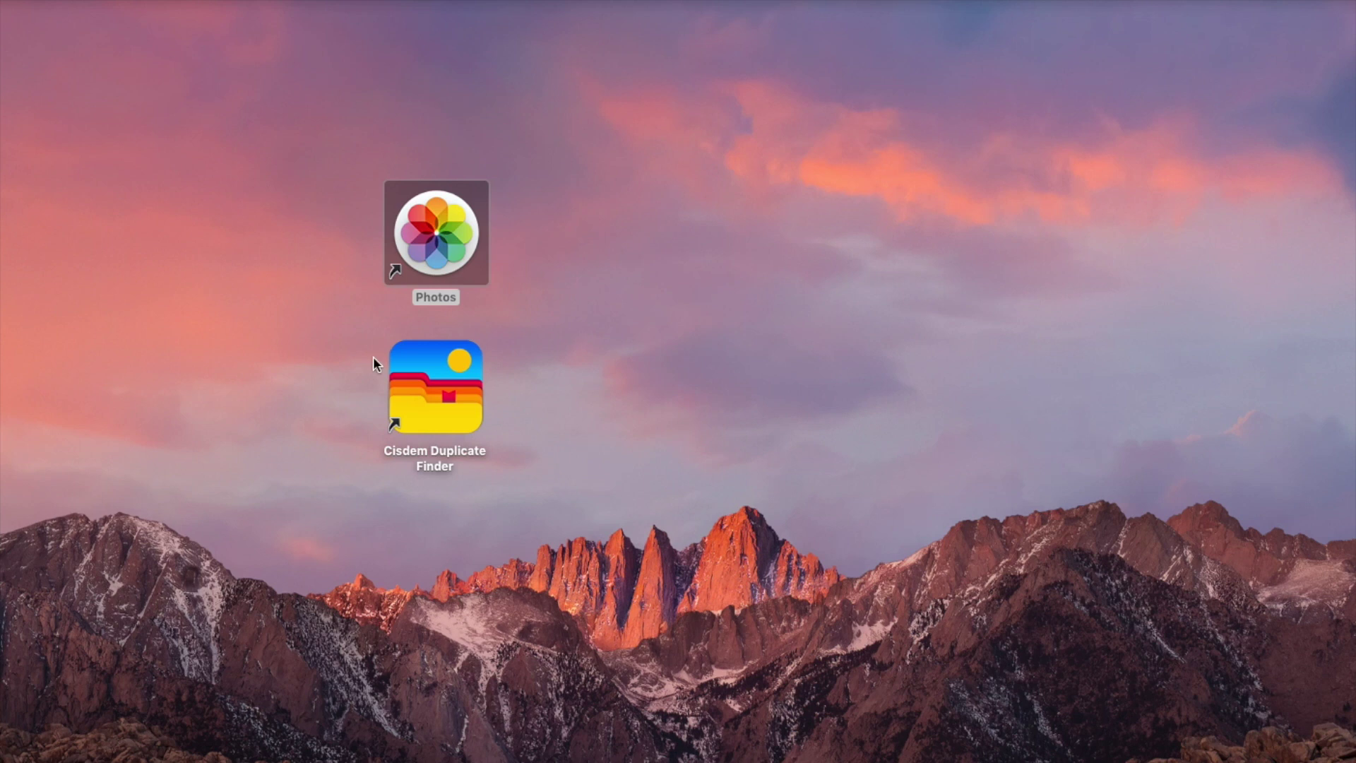
{"action": "left_click", "coordinate": [441, 373]}
{"action": "double_click", "coordinate": [441, 373]}
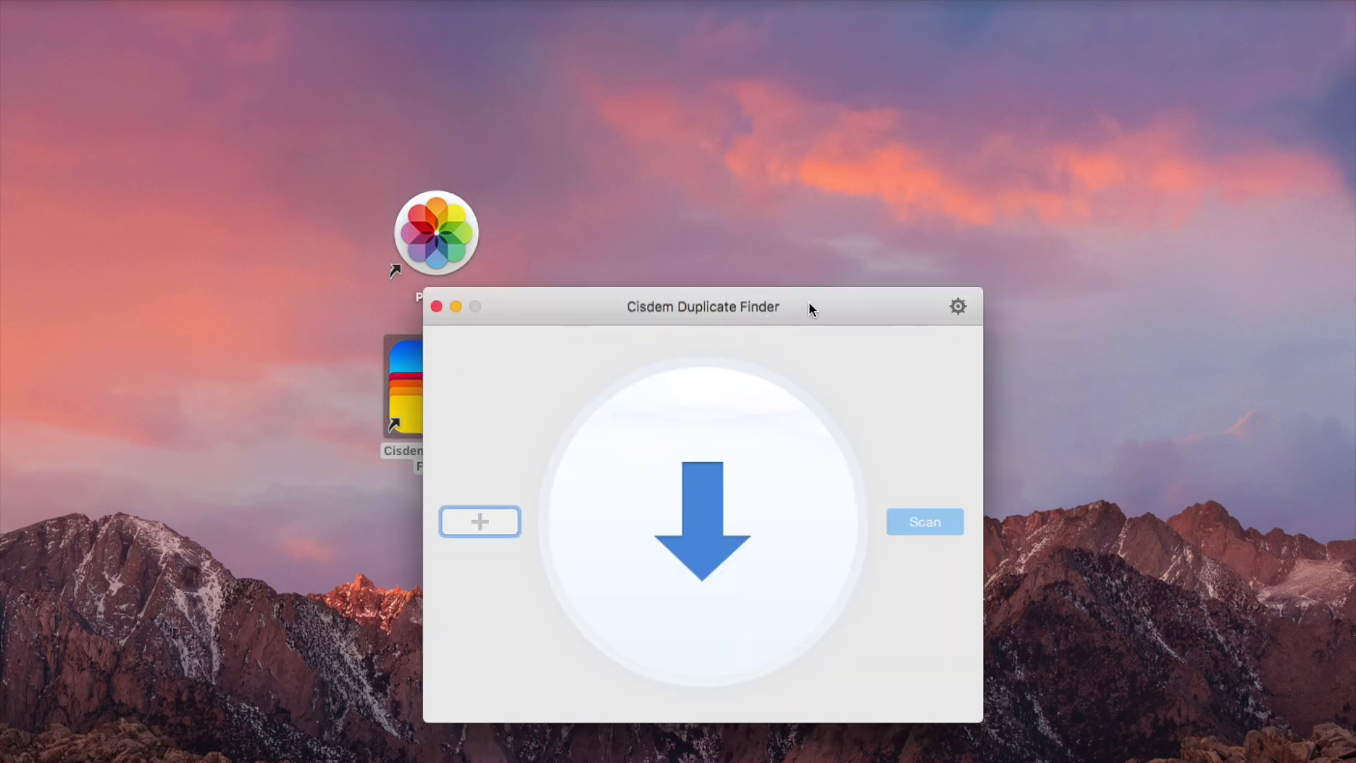
{"action": "left_click_drag", "start_coordinate": [808, 302], "coordinate": [804, 172]}
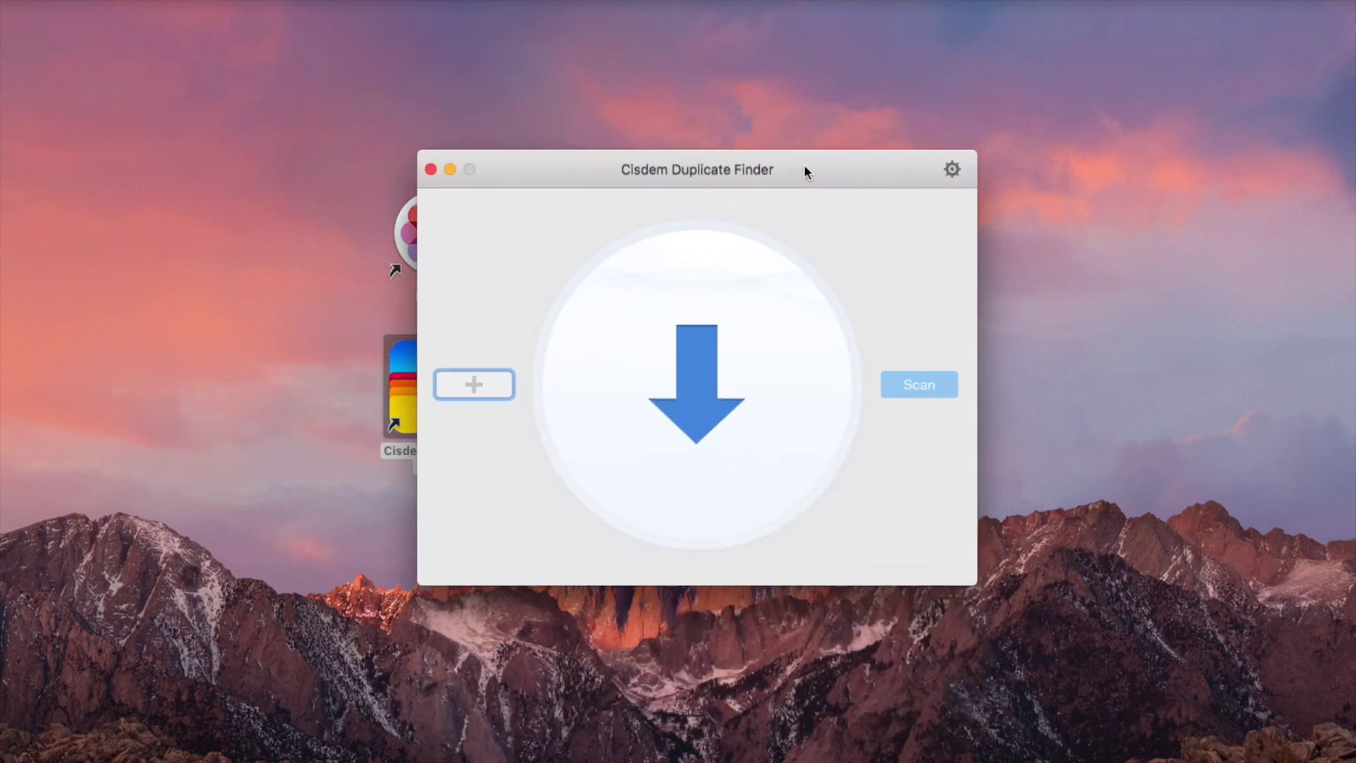
- Change the Photos Library Location preference to Pictures > Photos Library 2, then close Preferences
{"action": "left_click", "coordinate": [952, 171]}
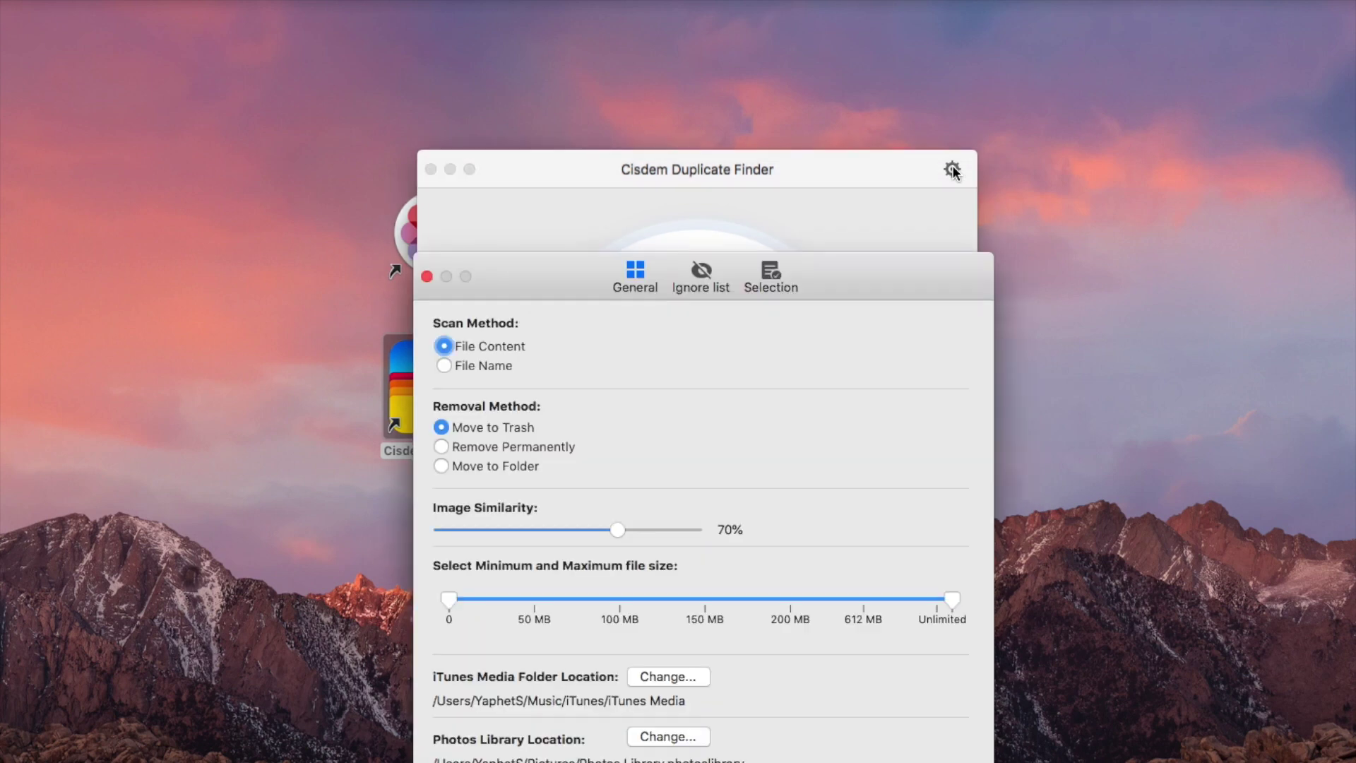
{"action": "left_click_drag", "start_coordinate": [842, 290], "coordinate": [841, 154]}
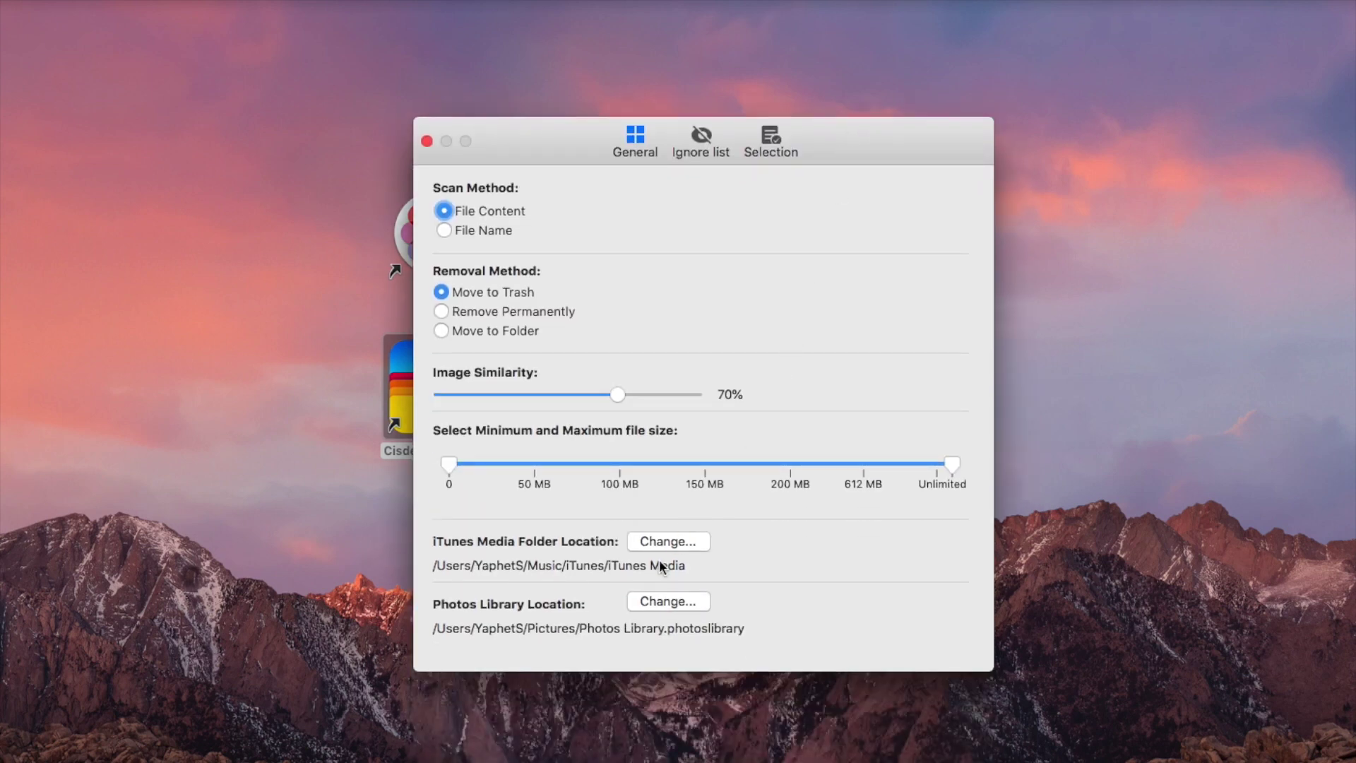
{"action": "left_click", "coordinate": [655, 605]}
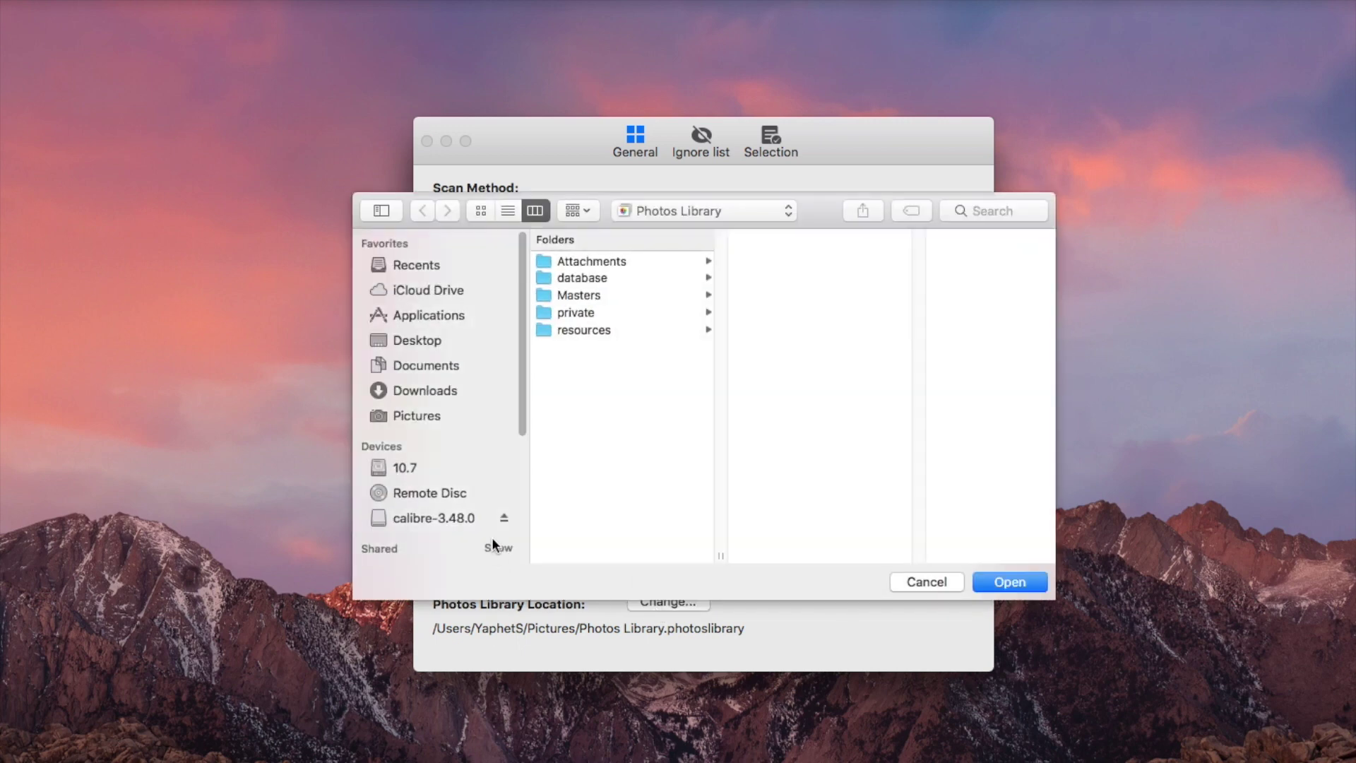
{"action": "left_click", "coordinate": [424, 418]}
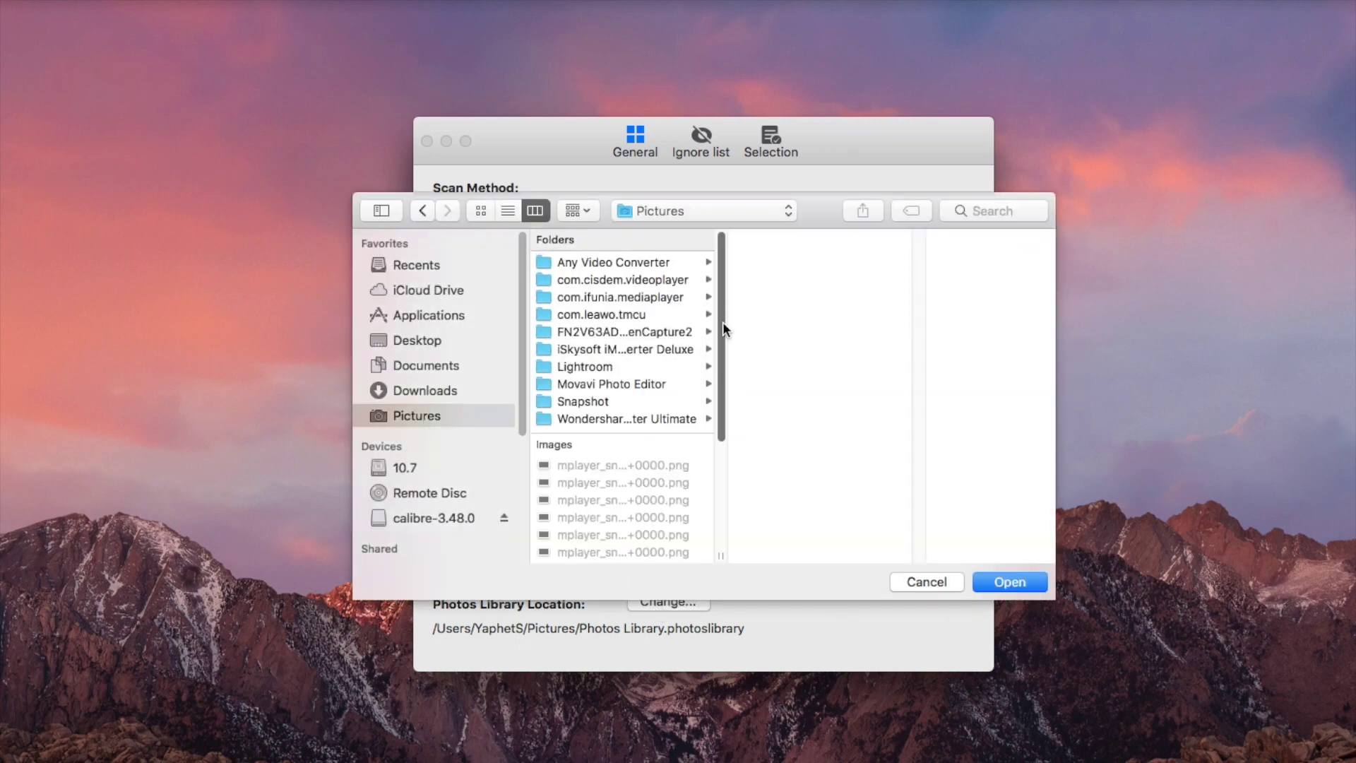
{"action": "scroll", "coordinate": [723, 321], "scroll_direction": "down", "scroll_amount": 5}
{"action": "left_click", "coordinate": [621, 538]}
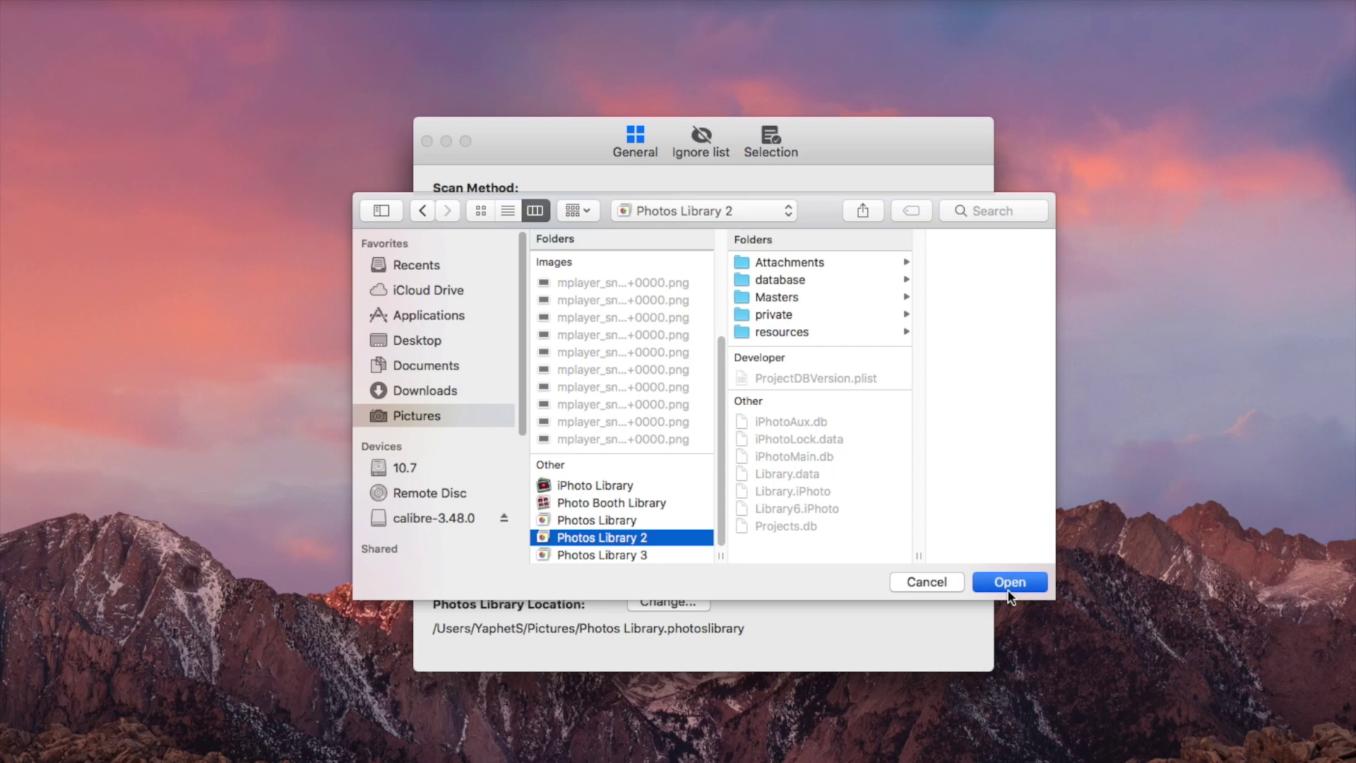
{"action": "left_click", "coordinate": [1008, 582]}
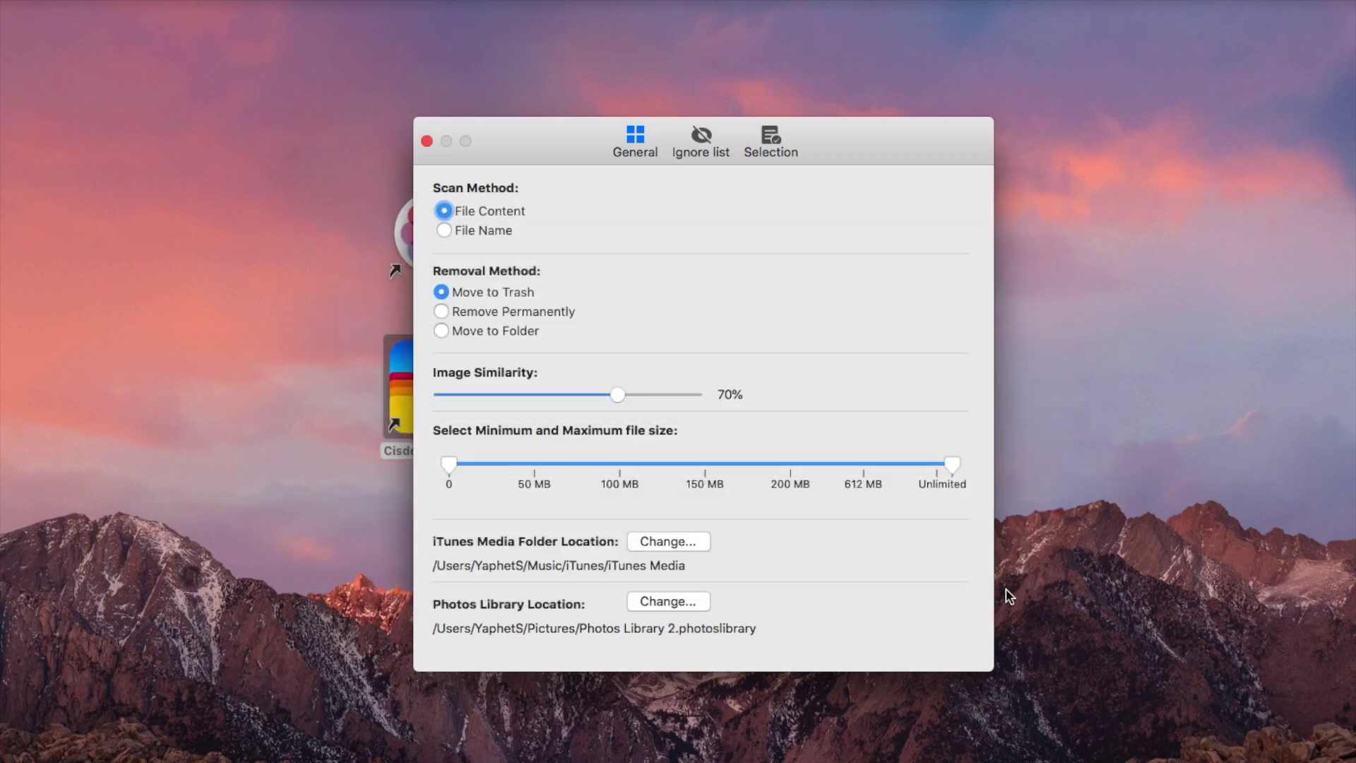
{"action": "left_click", "coordinate": [427, 141]}
- Add Pictures > Photos Library 2 and scan it, allowing Photos to open, then minimize Photos
{"action": "left_click", "coordinate": [498, 383]}
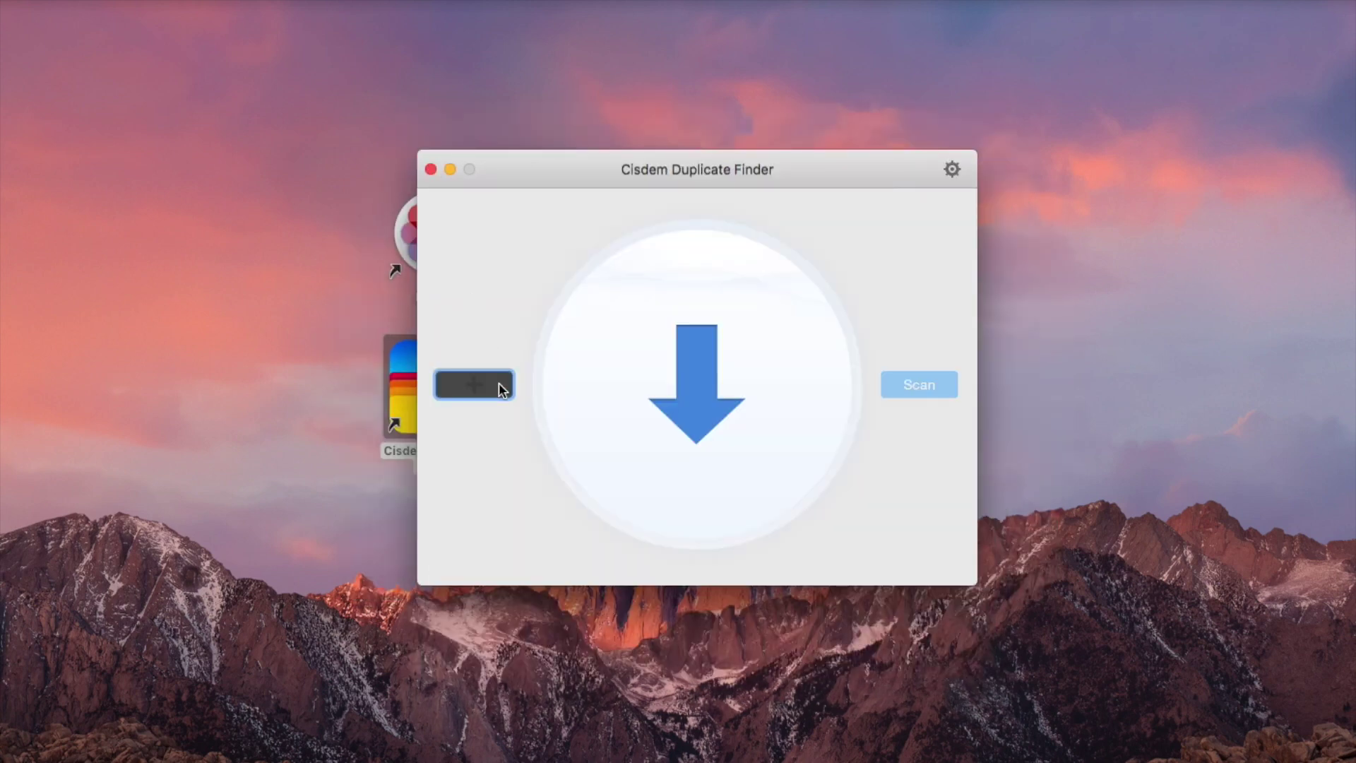
{"action": "left_click", "coordinate": [421, 411]}
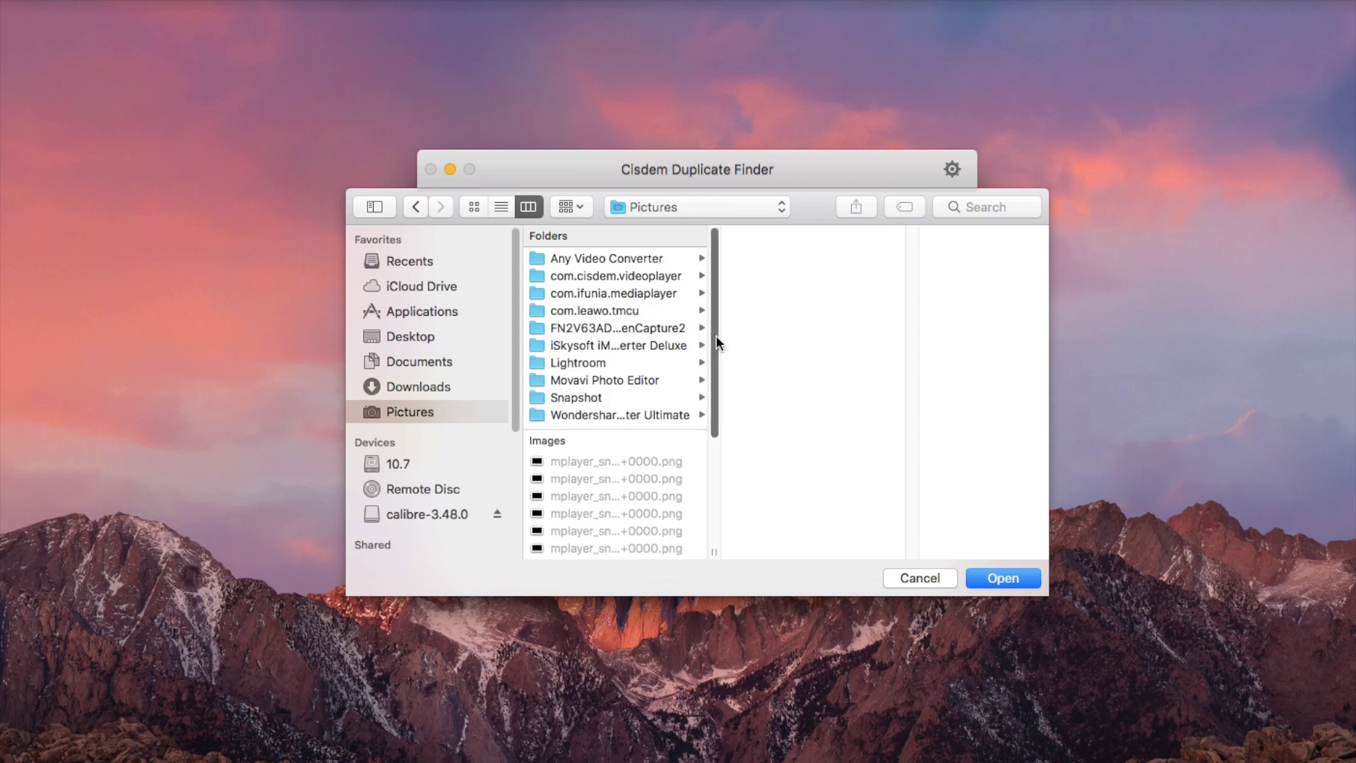
{"action": "left_click_drag", "start_coordinate": [716, 340], "coordinate": [720, 544]}
{"action": "left_click", "coordinate": [640, 532]}
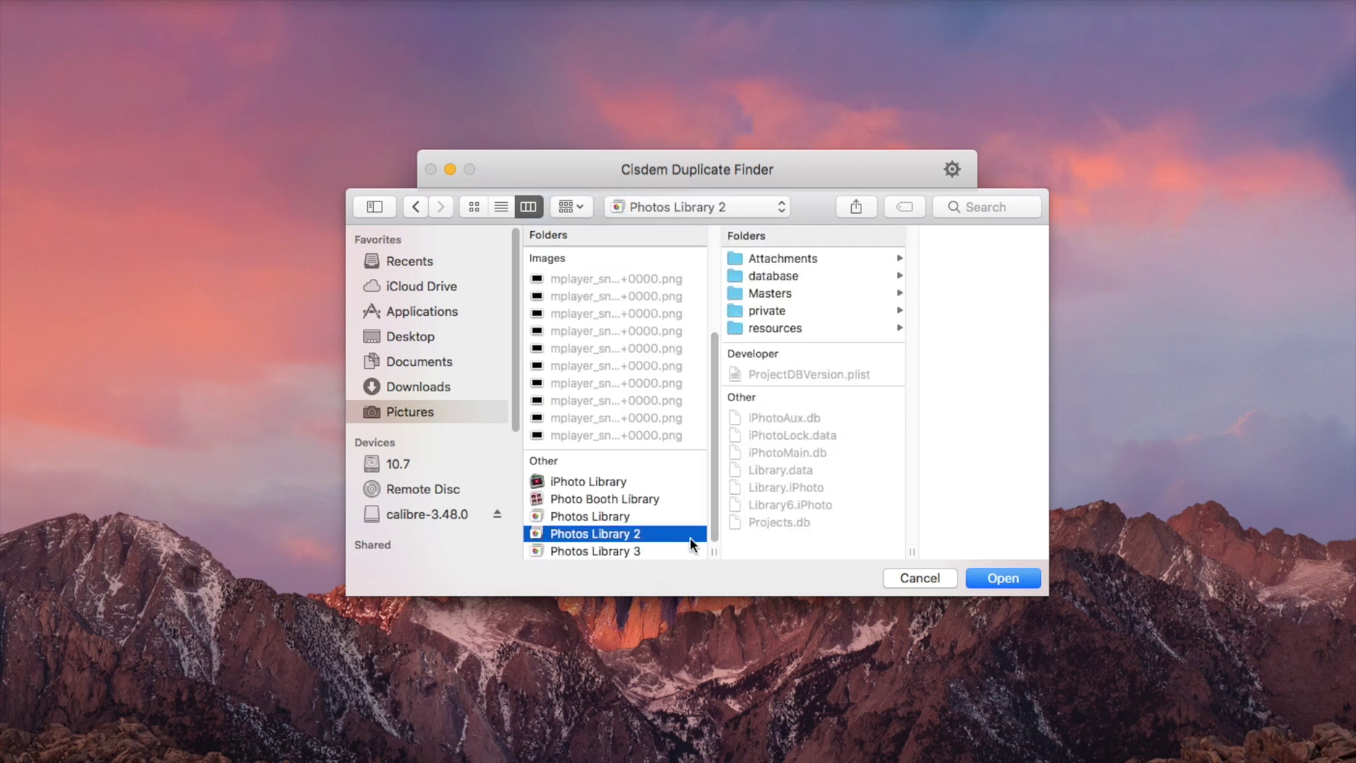
{"action": "left_click", "coordinate": [1000, 579]}
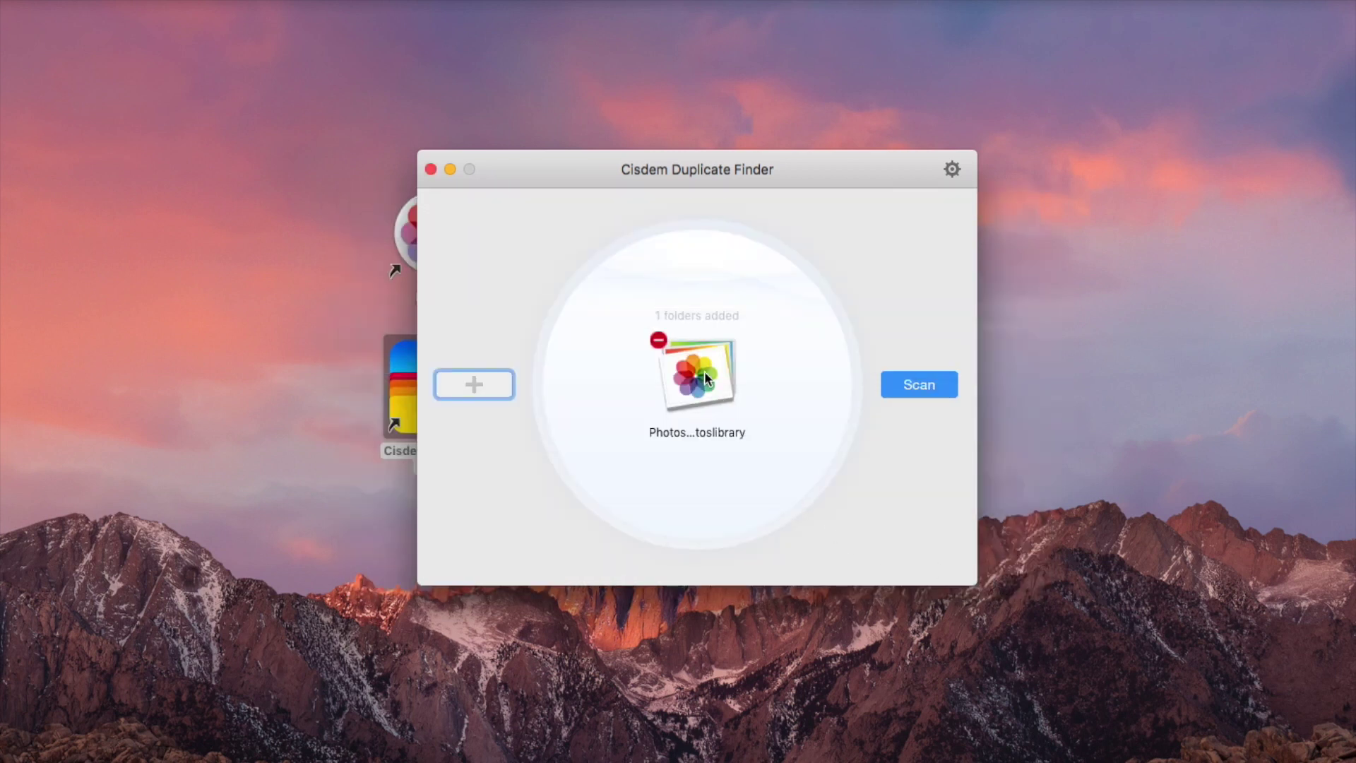
{"action": "left_click", "coordinate": [917, 387]}
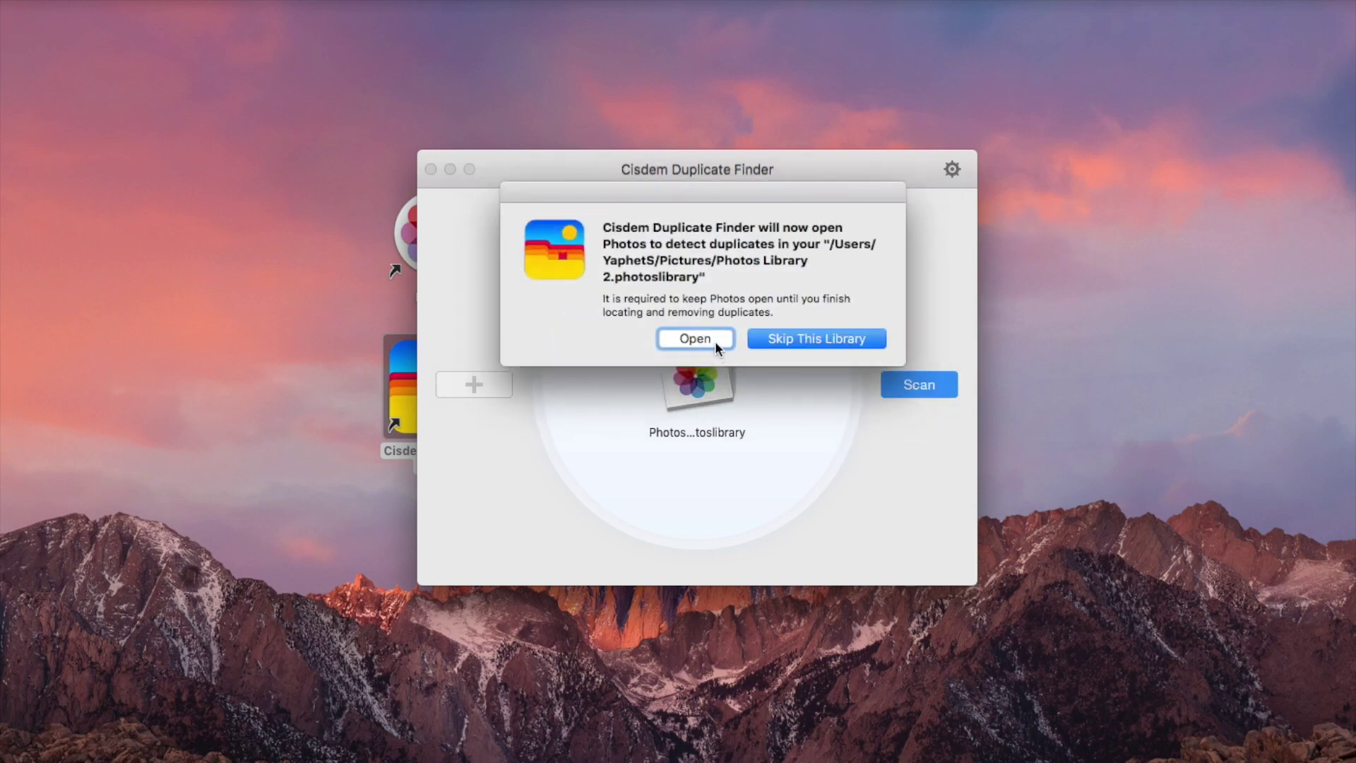
{"action": "left_click", "coordinate": [696, 339]}
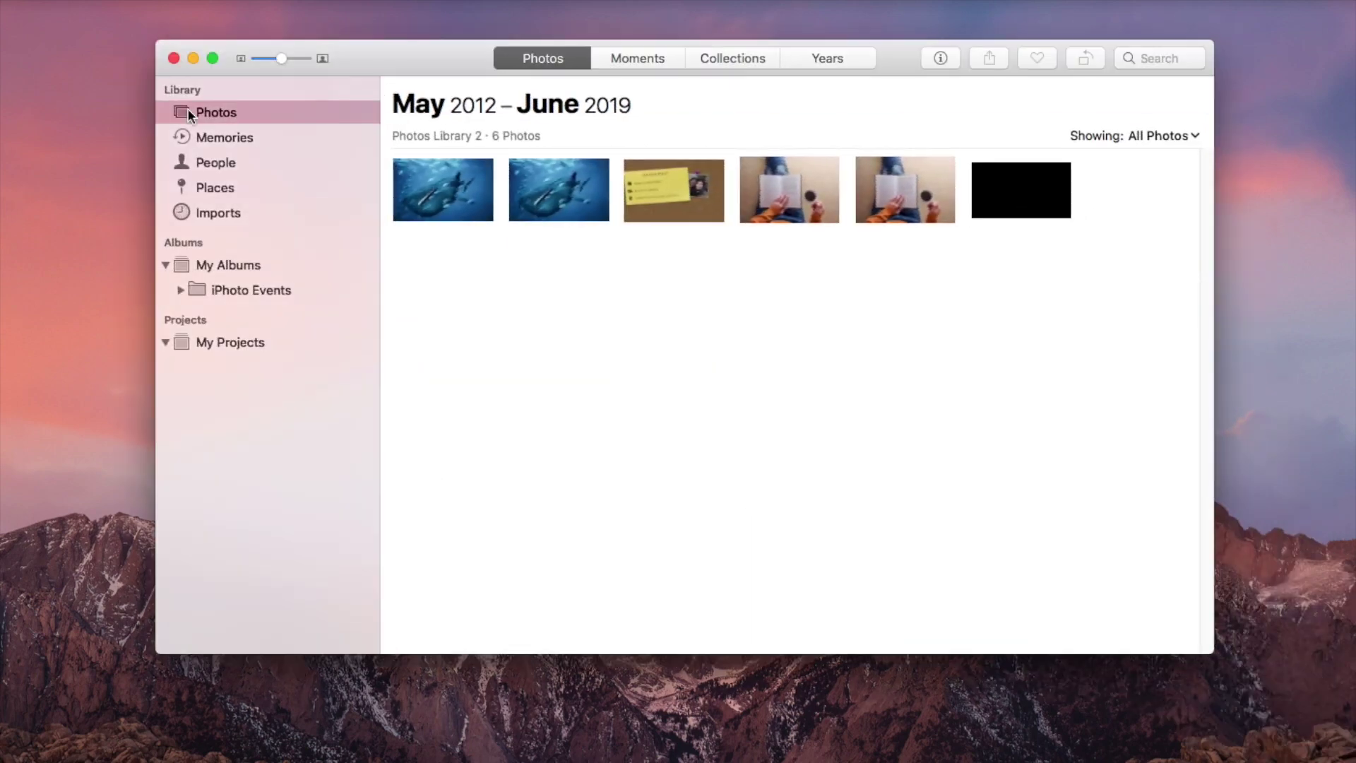
{"action": "left_click", "coordinate": [193, 58]}
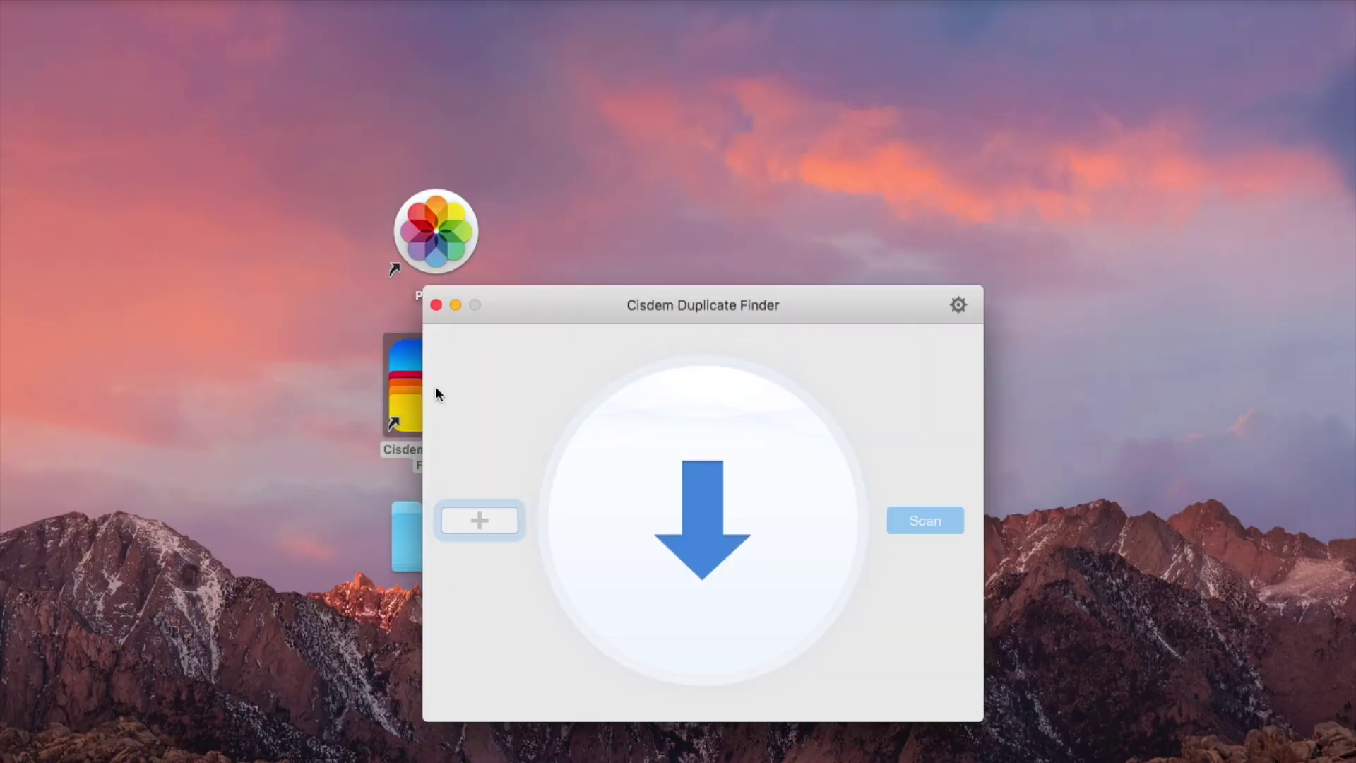
- Drop folder A from the desktop onto the scan area and scan it for duplicates
{"action": "left_click_drag", "start_coordinate": [581, 295], "coordinate": [667, 156]}
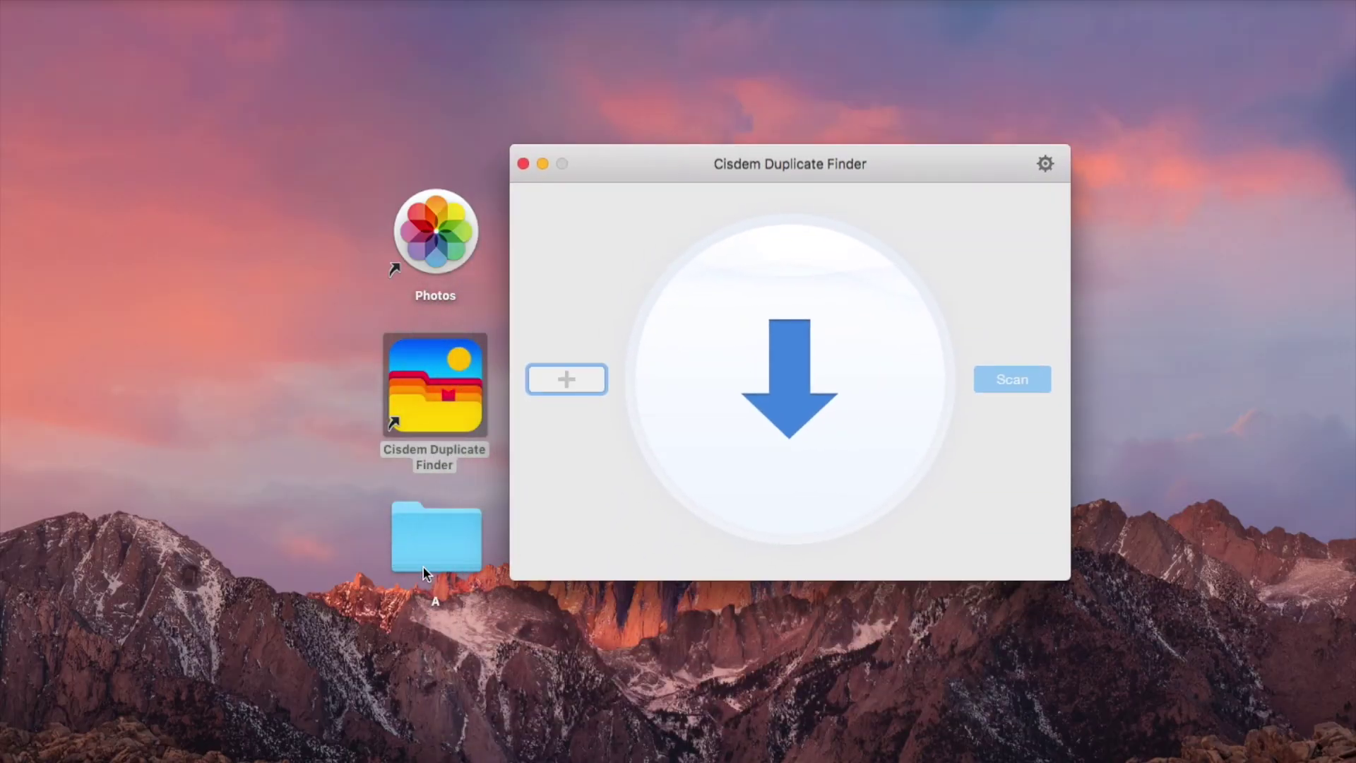
{"action": "left_click_drag", "start_coordinate": [424, 550], "coordinate": [732, 372]}
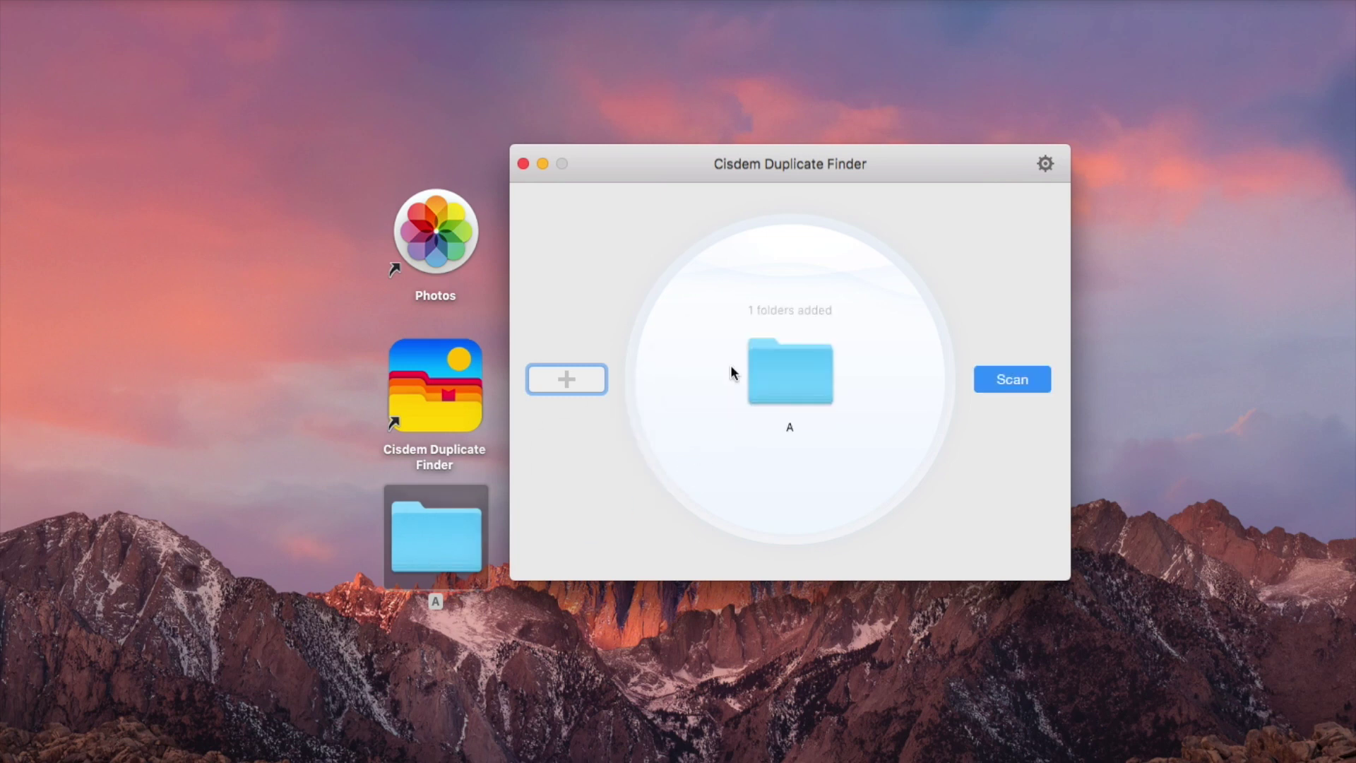
{"action": "left_click", "coordinate": [1001, 380]}
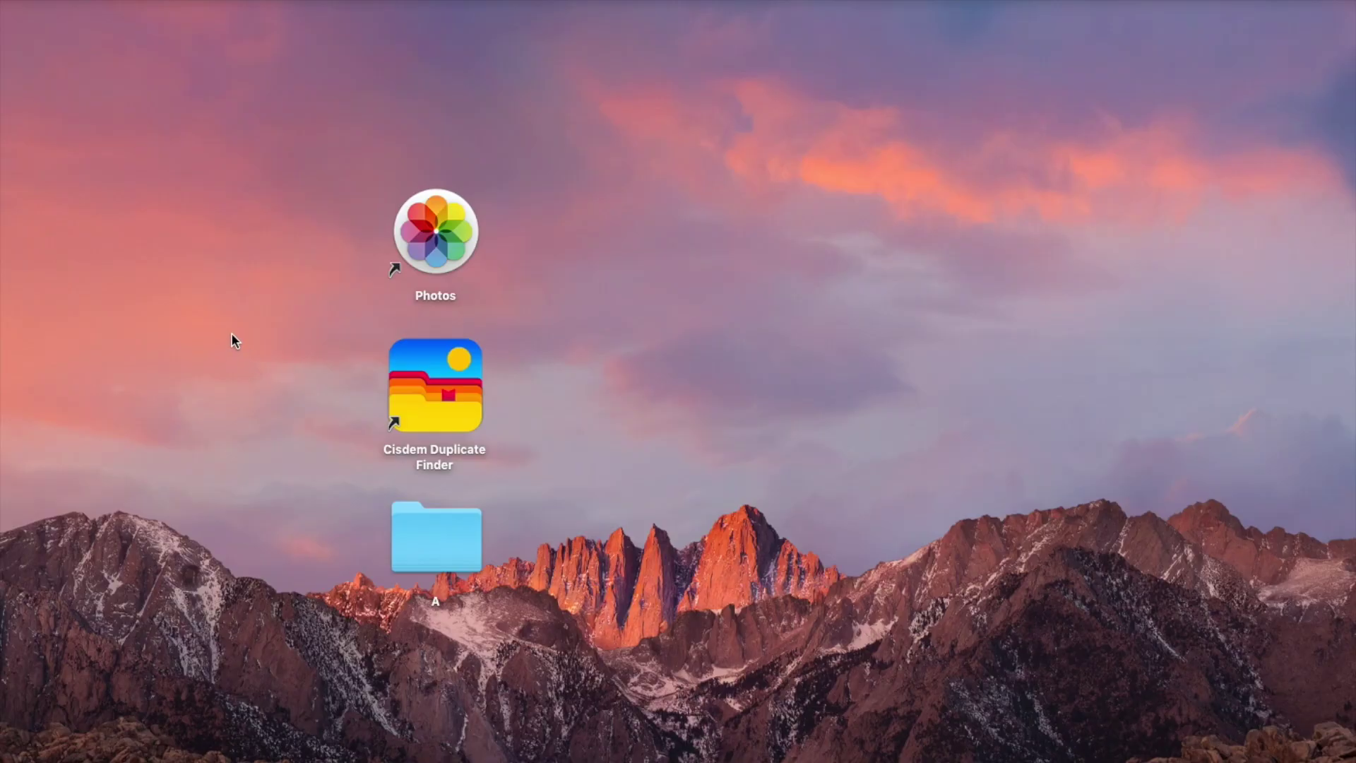
- Relaunch Cisdem Duplicate Finder and open its Preferences on the general settings
{"action": "double_click", "coordinate": [435, 368]}
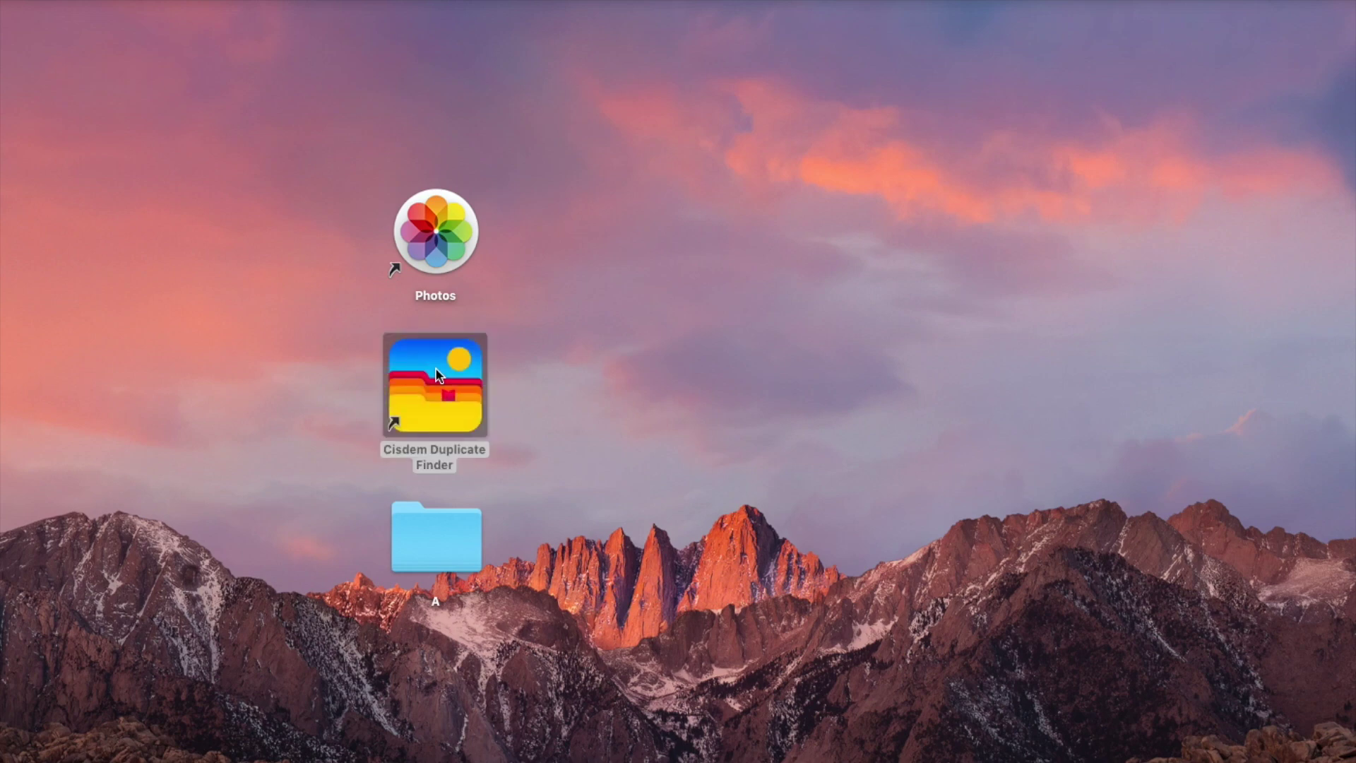
{"action": "left_click_drag", "start_coordinate": [602, 298], "coordinate": [587, 149]}
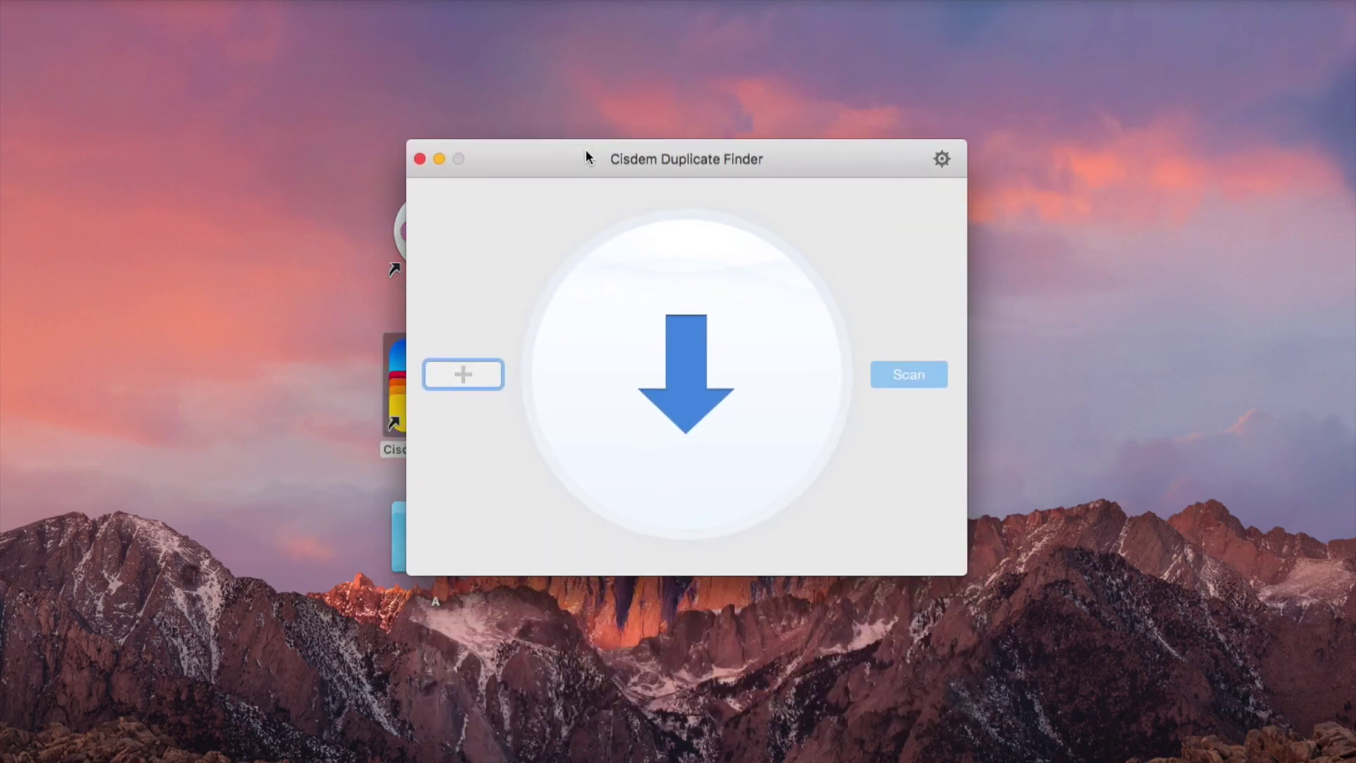
{"action": "left_click", "coordinate": [942, 158]}
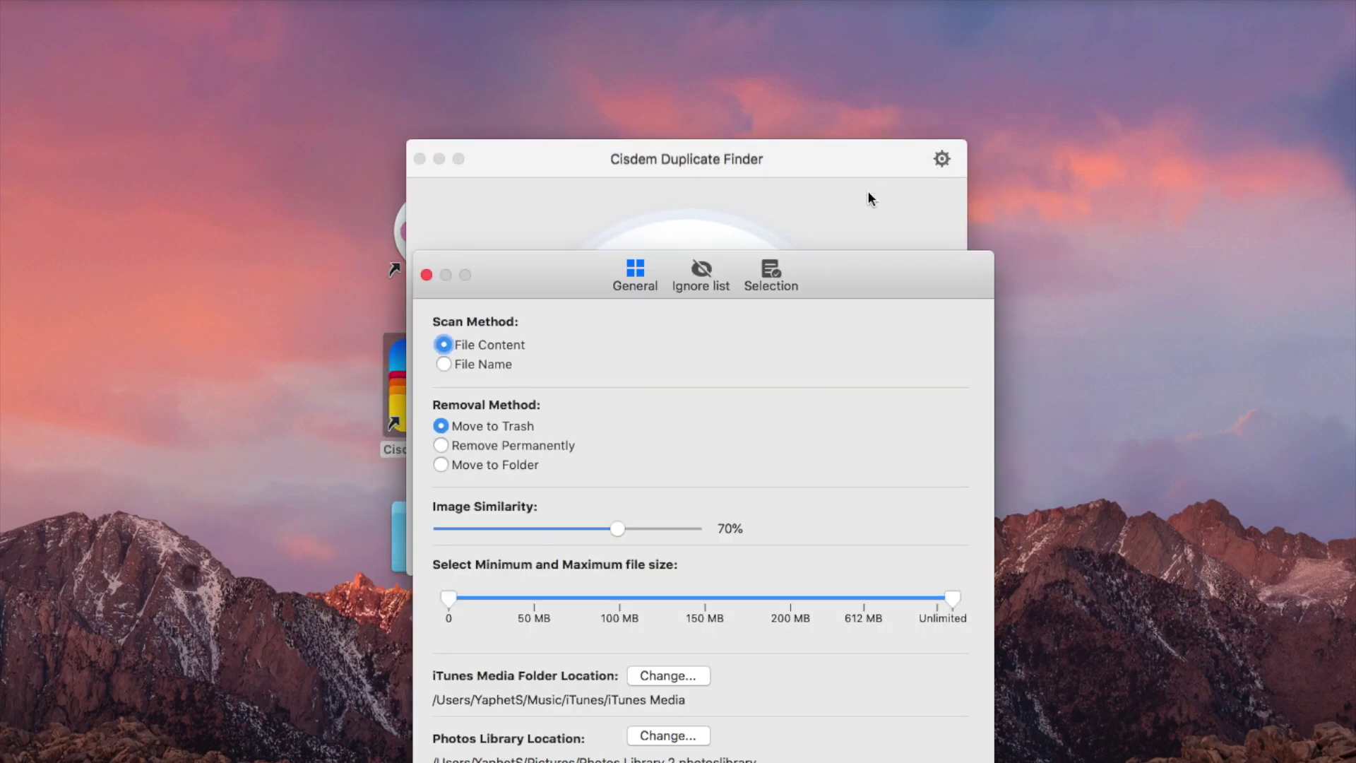
{"action": "left_click_drag", "start_coordinate": [815, 139], "coordinate": [825, 94]}
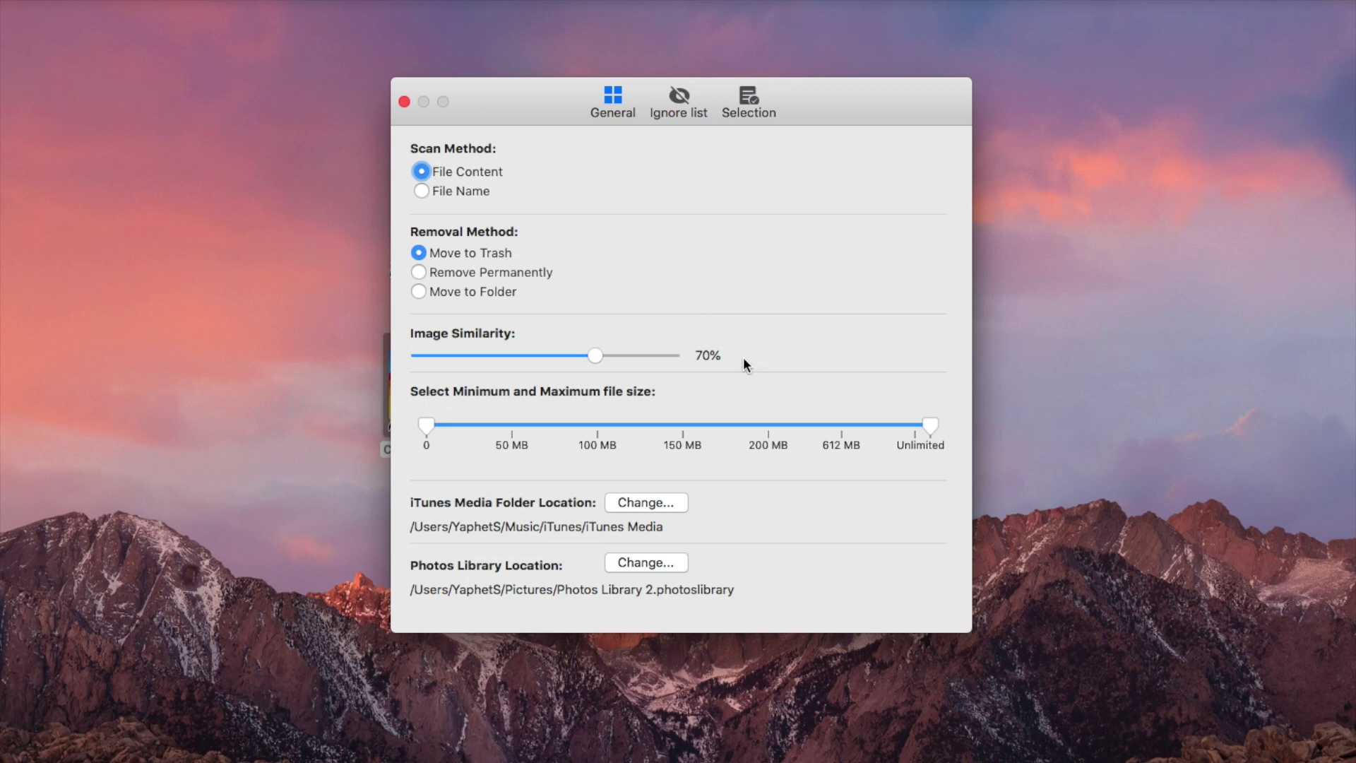
- Add the Documents folder to the Ignore list of folders to skip
{"action": "left_click", "coordinate": [680, 106]}
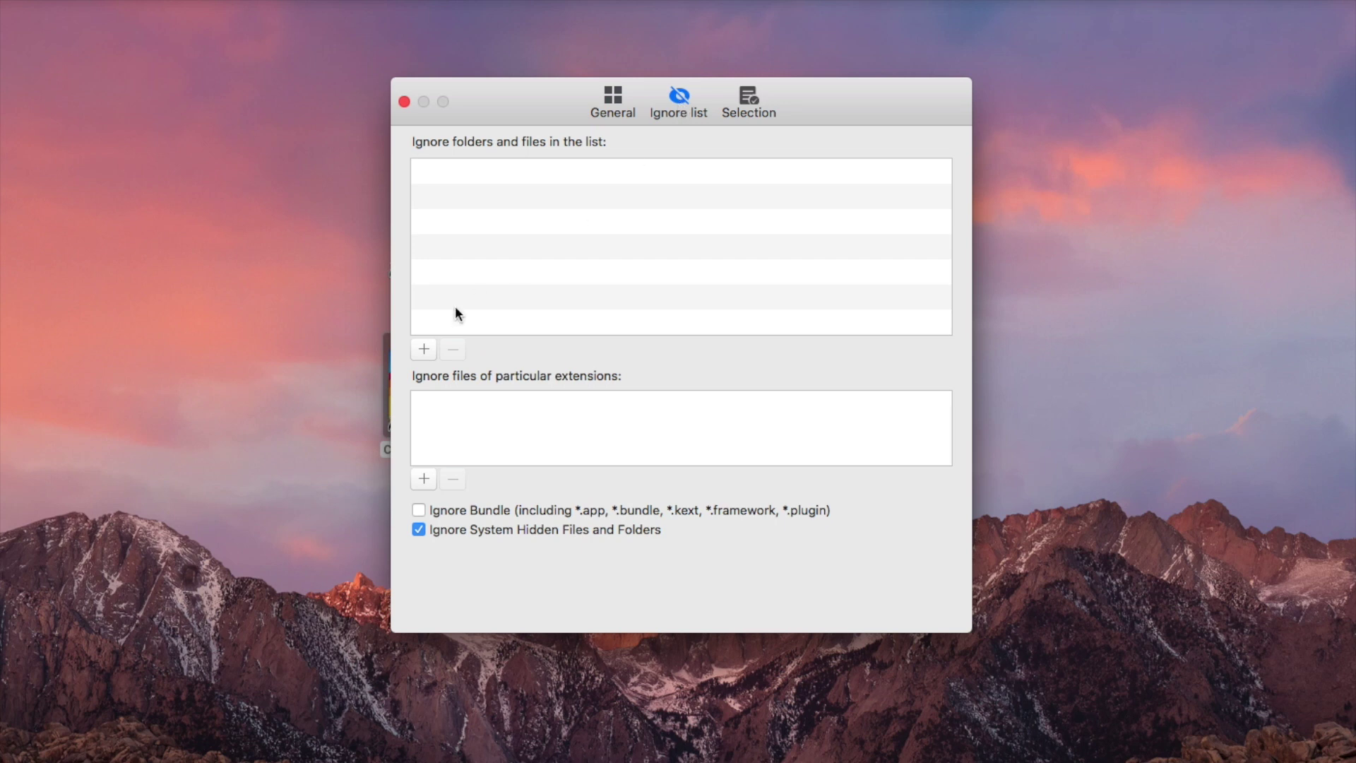
{"action": "left_click", "coordinate": [423, 349]}
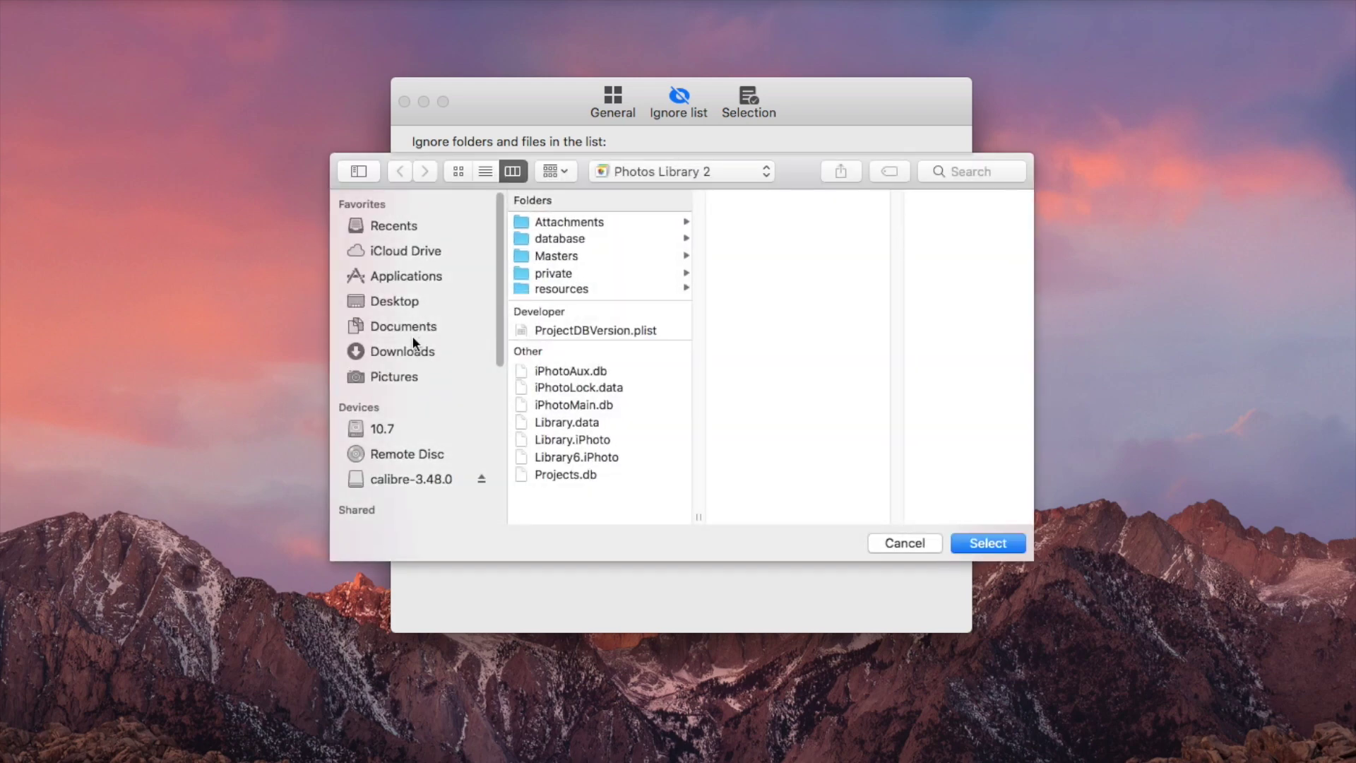
{"action": "left_click", "coordinate": [402, 326]}
{"action": "left_click", "coordinate": [989, 544]}
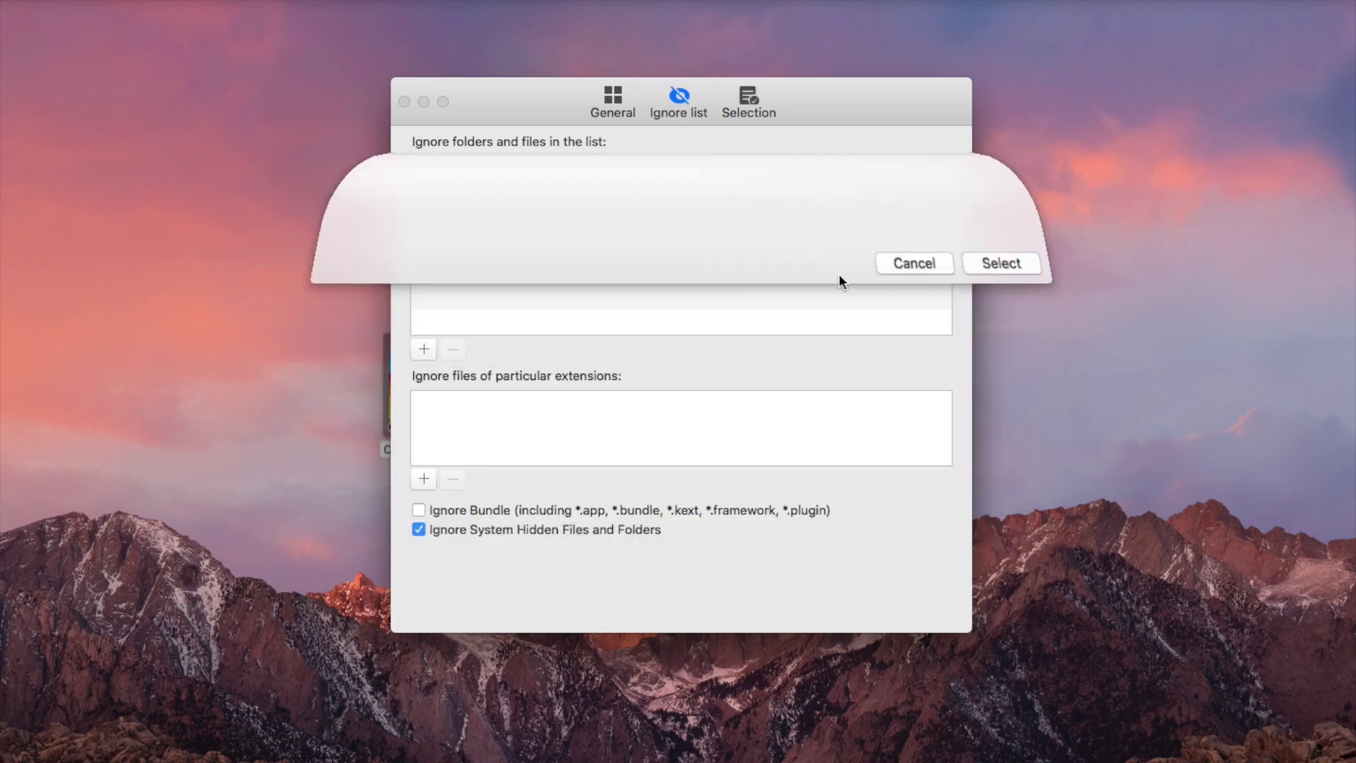